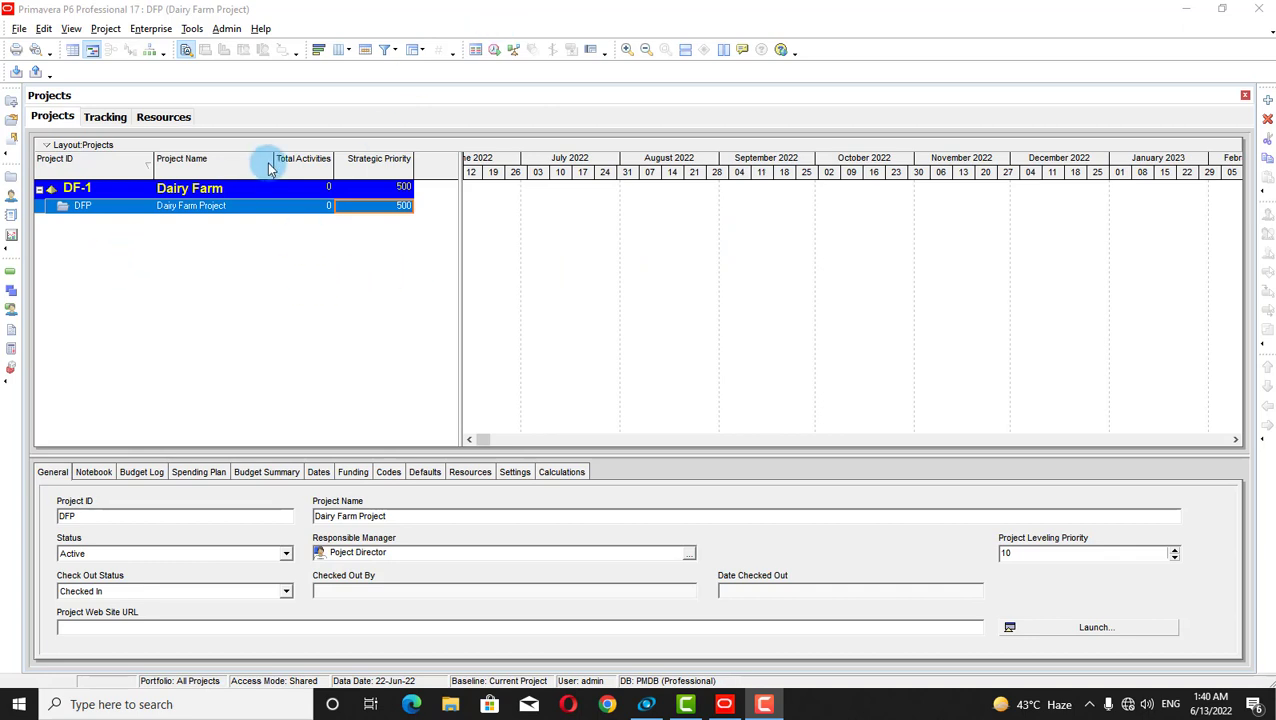
Open the project's work breakdown structure and add a new WBS element under Dairy Farm Project.
{"action": "left_click", "coordinate": [105, 28]}
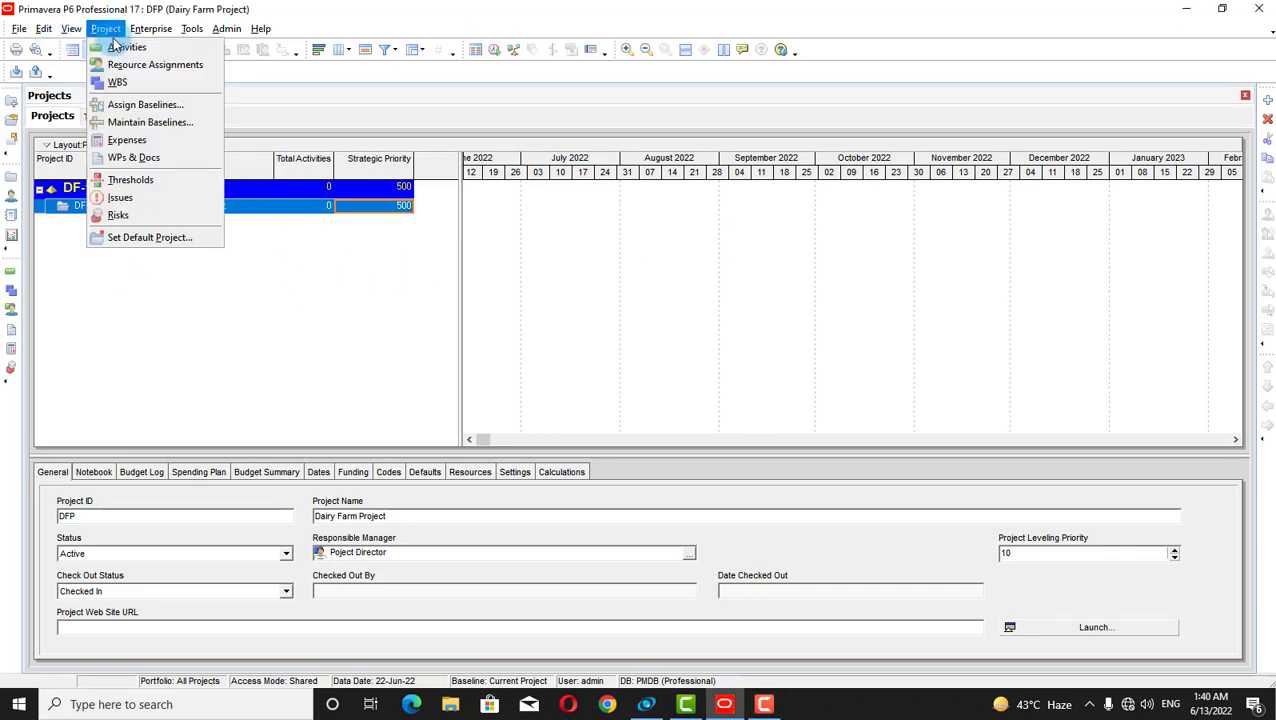
{"action": "left_click", "coordinate": [117, 82]}
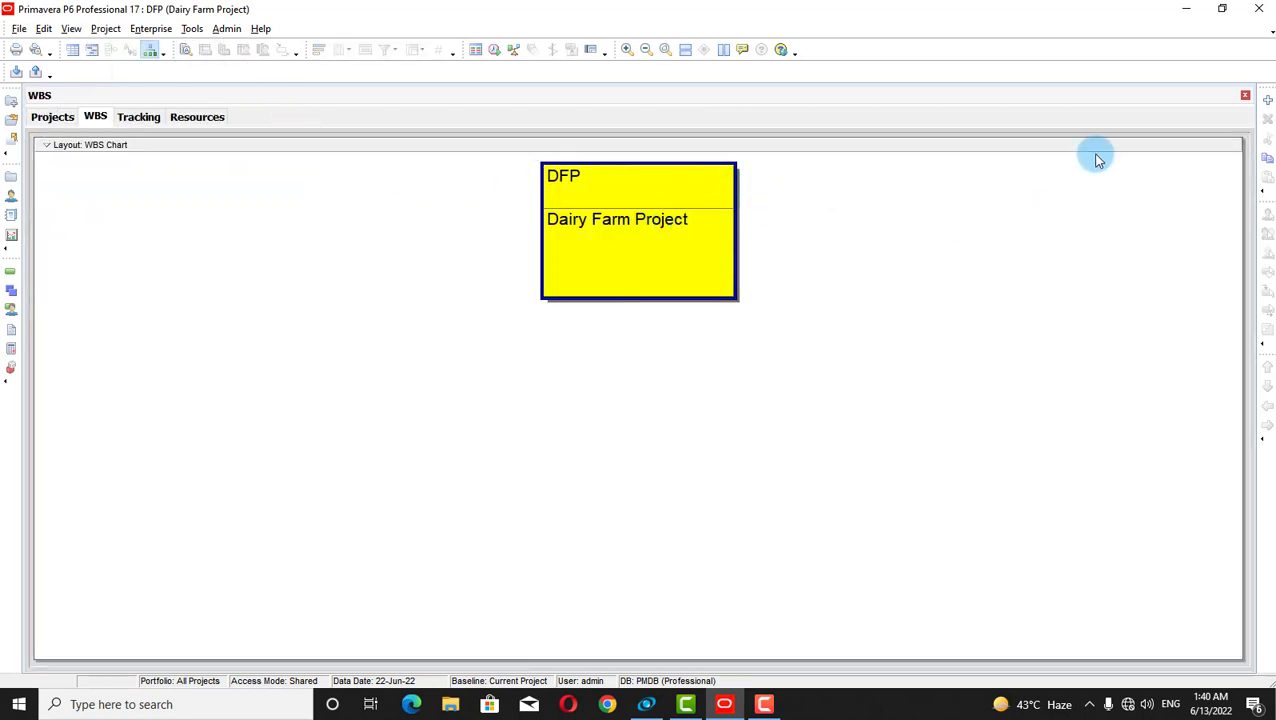
{"action": "left_click", "coordinate": [1266, 101]}
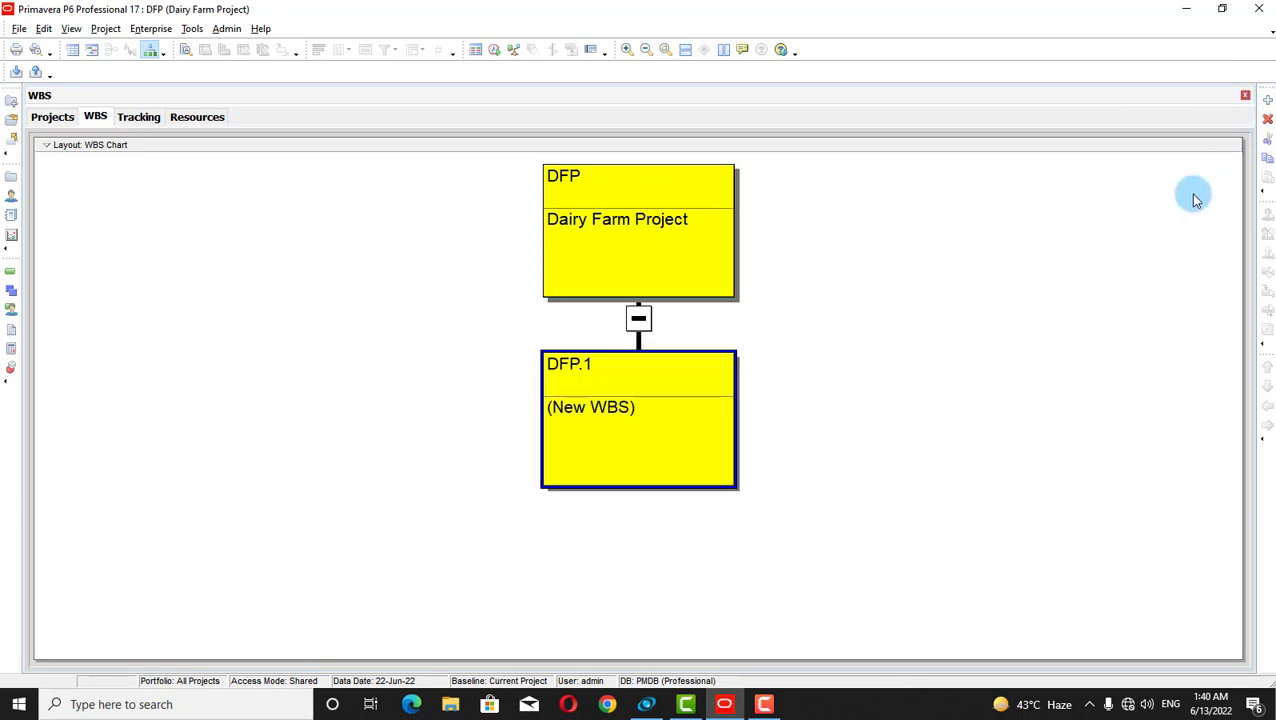
{"action": "right_click", "coordinate": [633, 403]}
{"action": "left_click", "coordinate": [623, 406]}
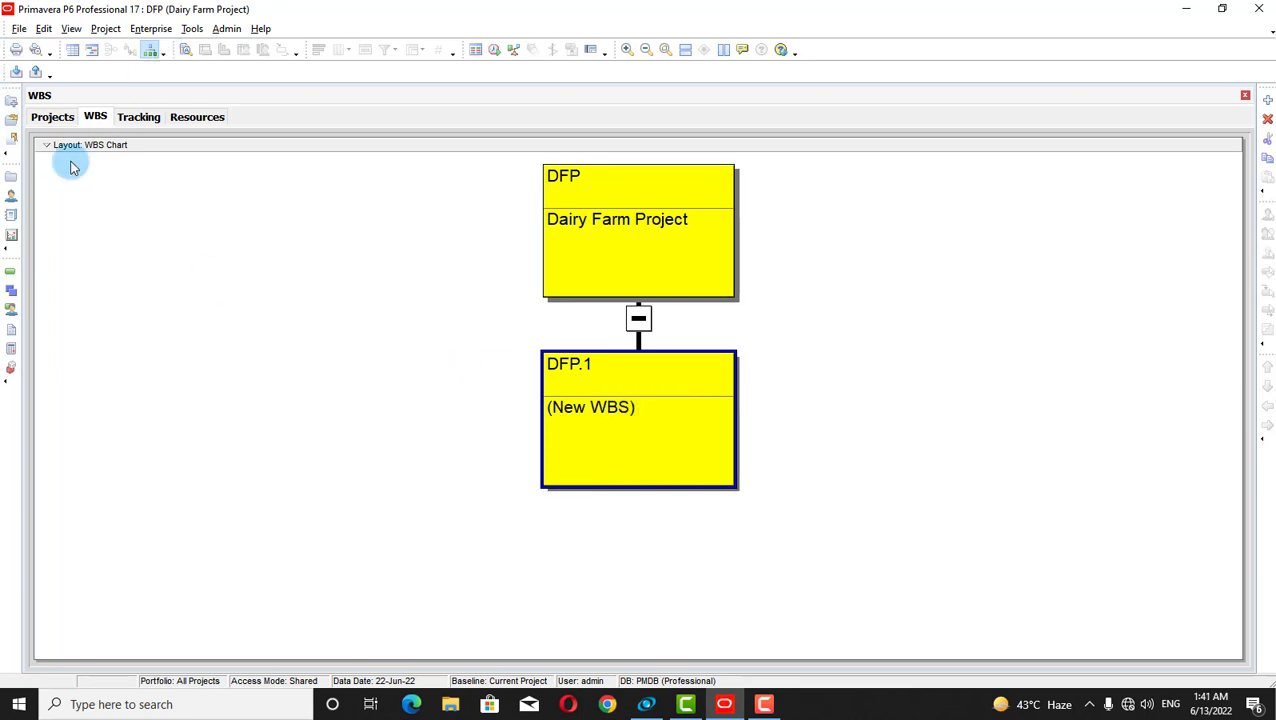
Show the WBS as a table and set the new element's code to CW.
{"action": "left_click", "coordinate": [74, 51]}
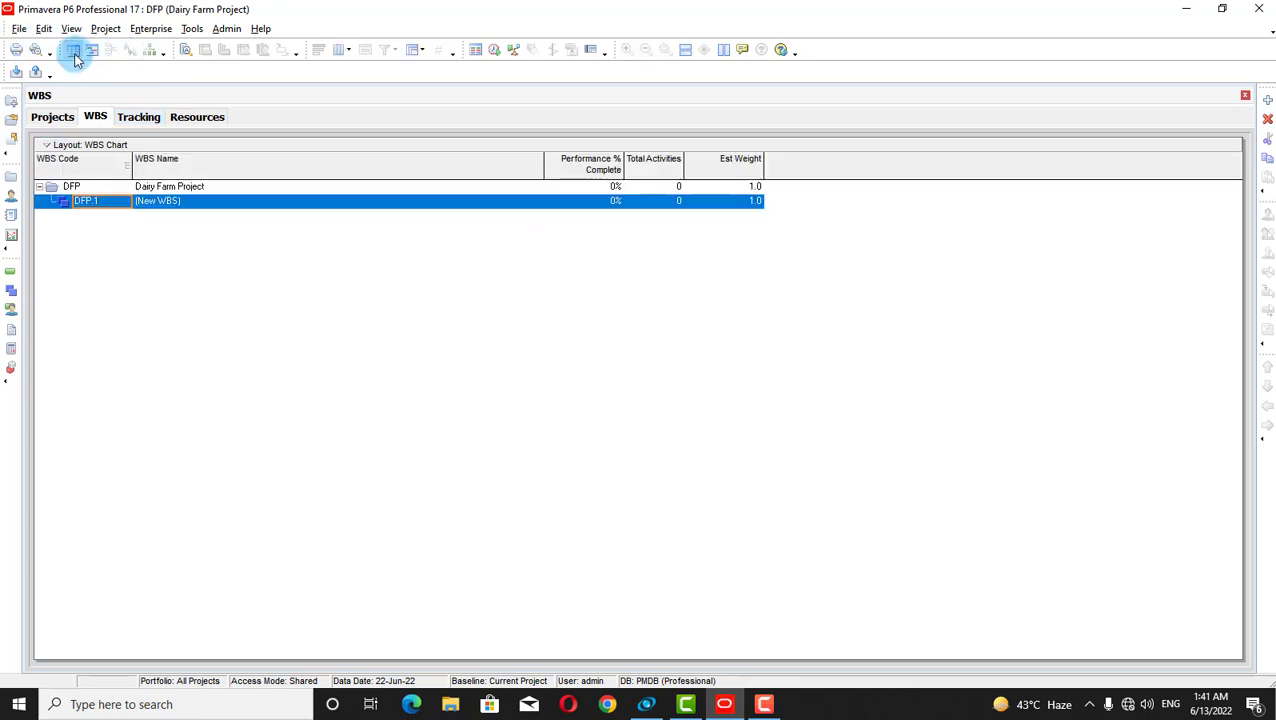
{"action": "left_click", "coordinate": [103, 201]}
{"action": "key", "text": "BackSpace"}
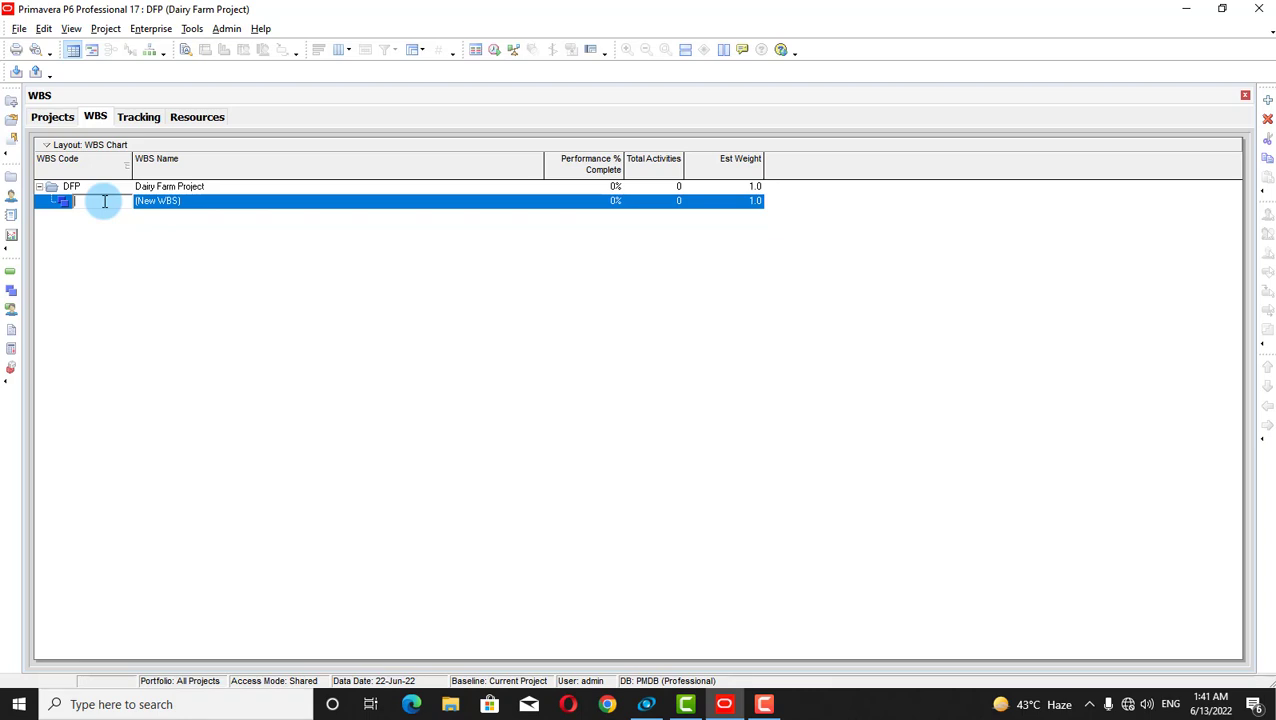
{"action": "type", "text": "cv"}
{"action": "key", "text": "BackSpace"}
{"action": "key", "text": "BackSpace"}
{"action": "type", "text": "CW"}
Name the CW element Civil Engineering Work.
{"action": "left_click", "coordinate": [176, 201]}
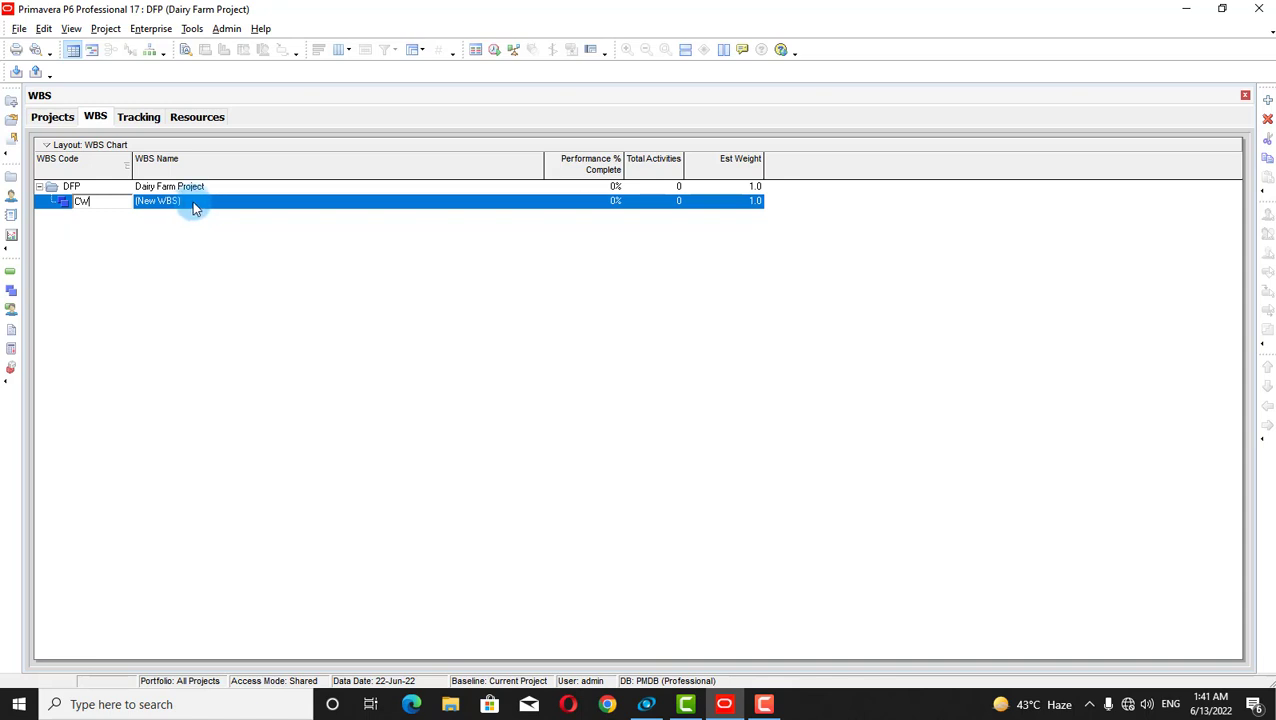
{"action": "left_click", "coordinate": [184, 208]}
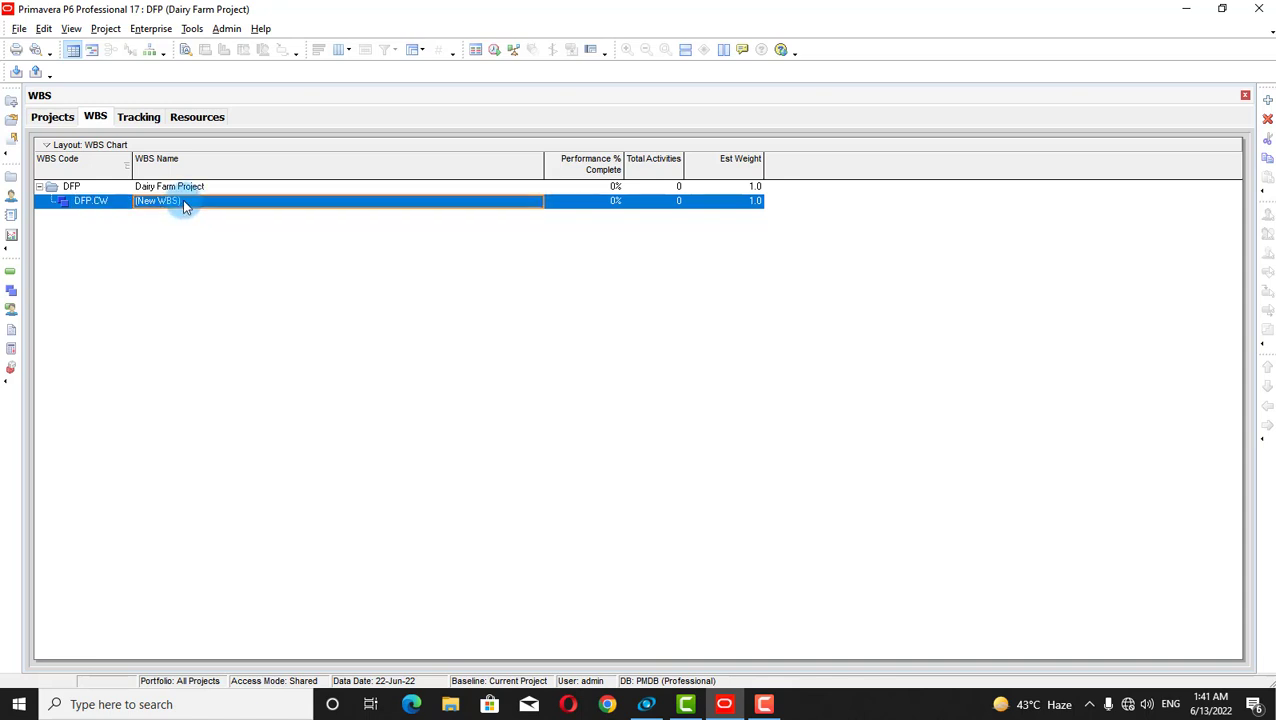
{"action": "left_click", "coordinate": [181, 202]}
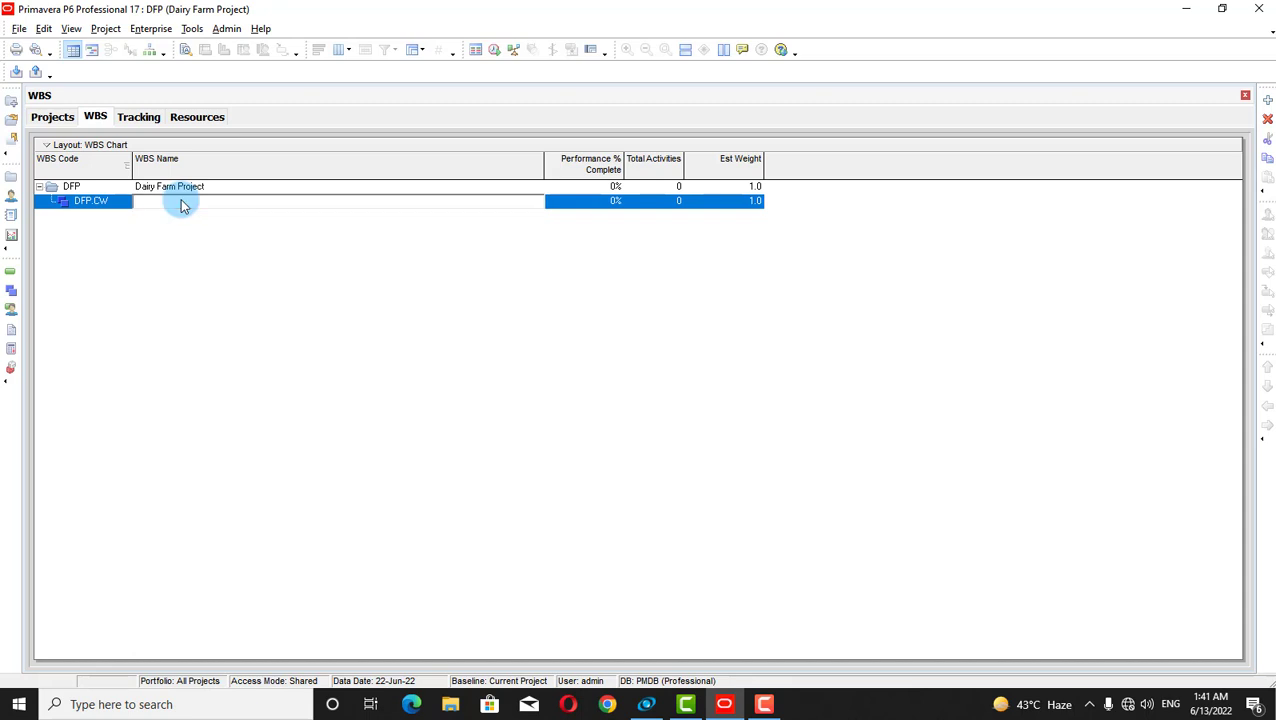
{"action": "type", "text": "Civil Engineer"}
{"action": "type", "text": "ing Work"}
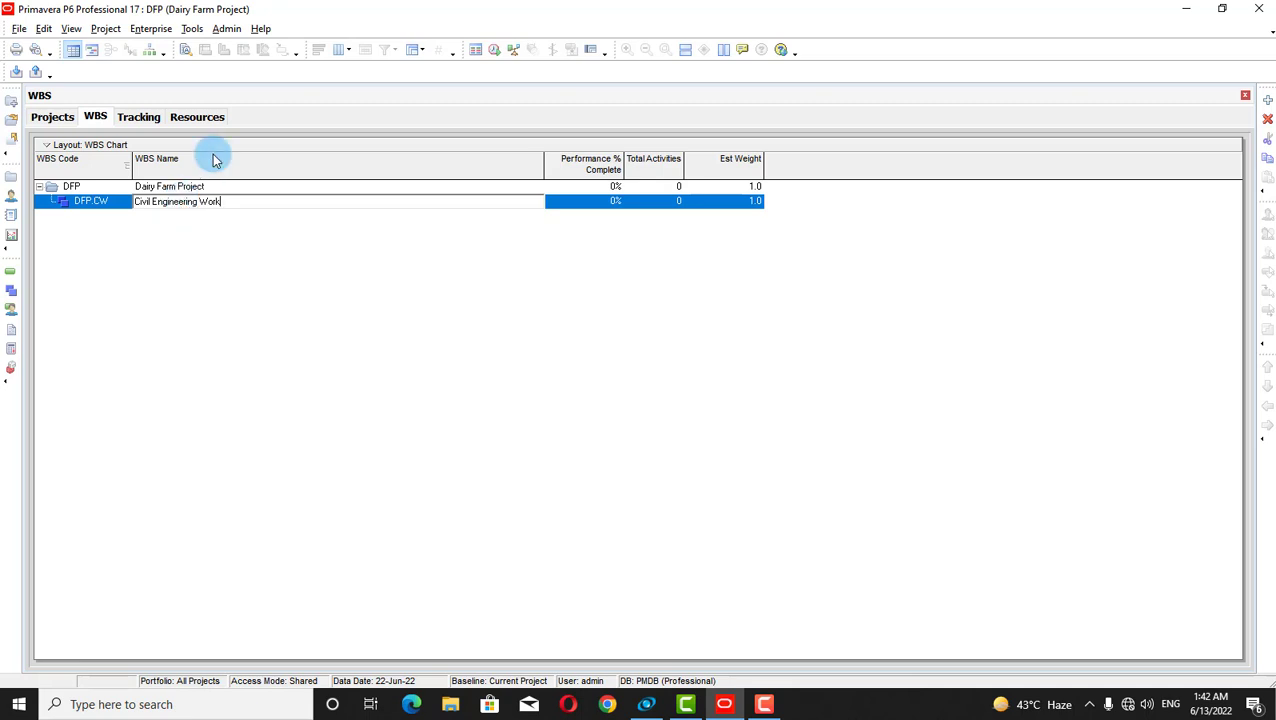
{"action": "key", "text": "Return"}
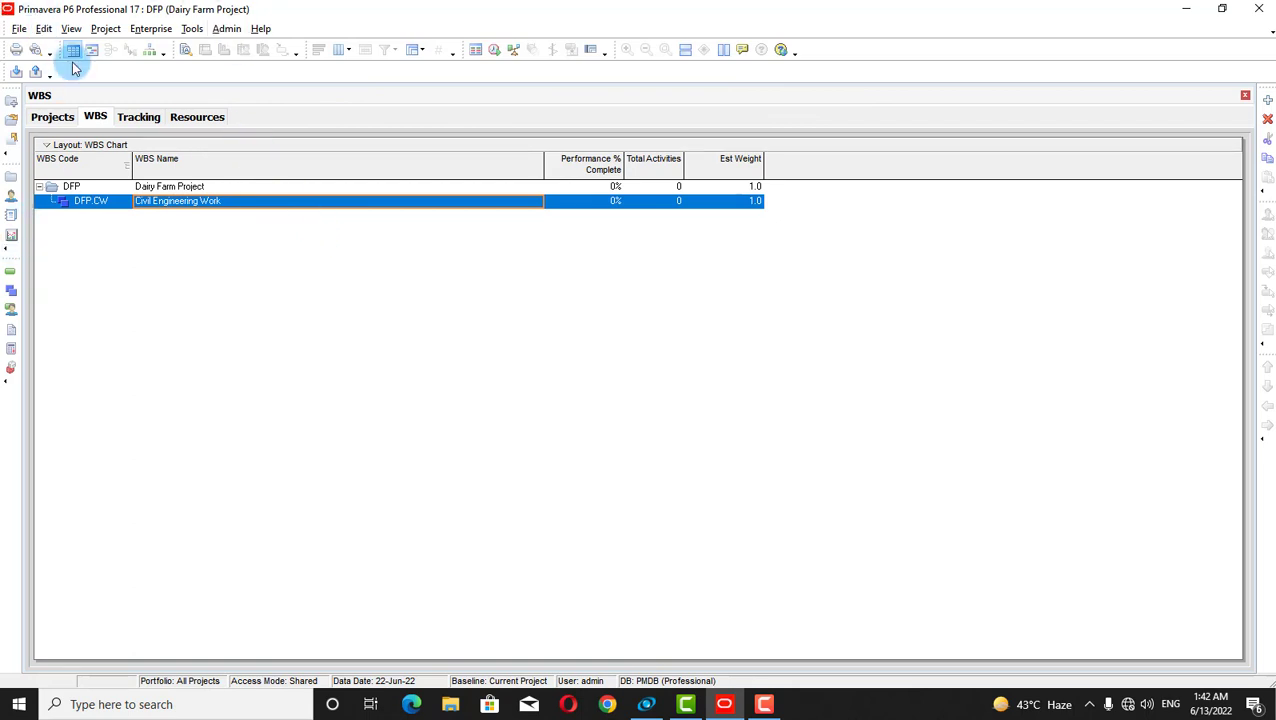
Add a WBS element directly under Dairy Farm Project with code MW and name Mechanical Engineering Work.
{"action": "left_click", "coordinate": [53, 117]}
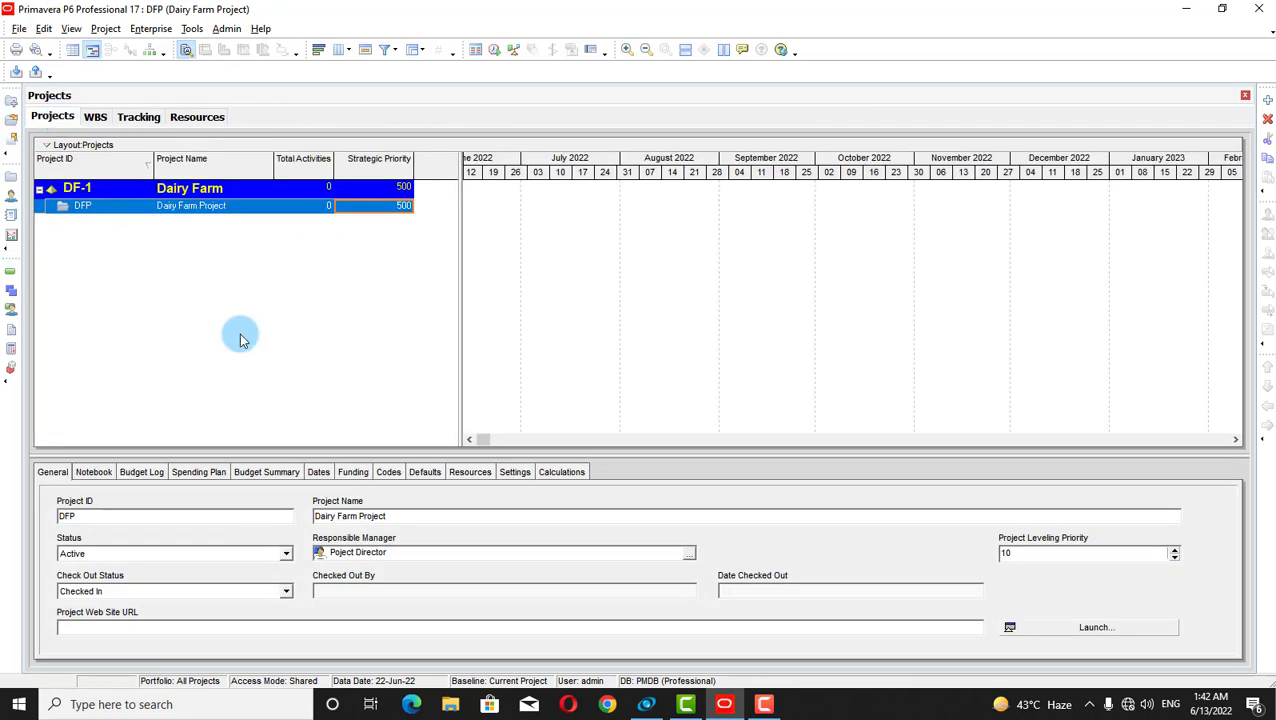
{"action": "left_click", "coordinate": [95, 117]}
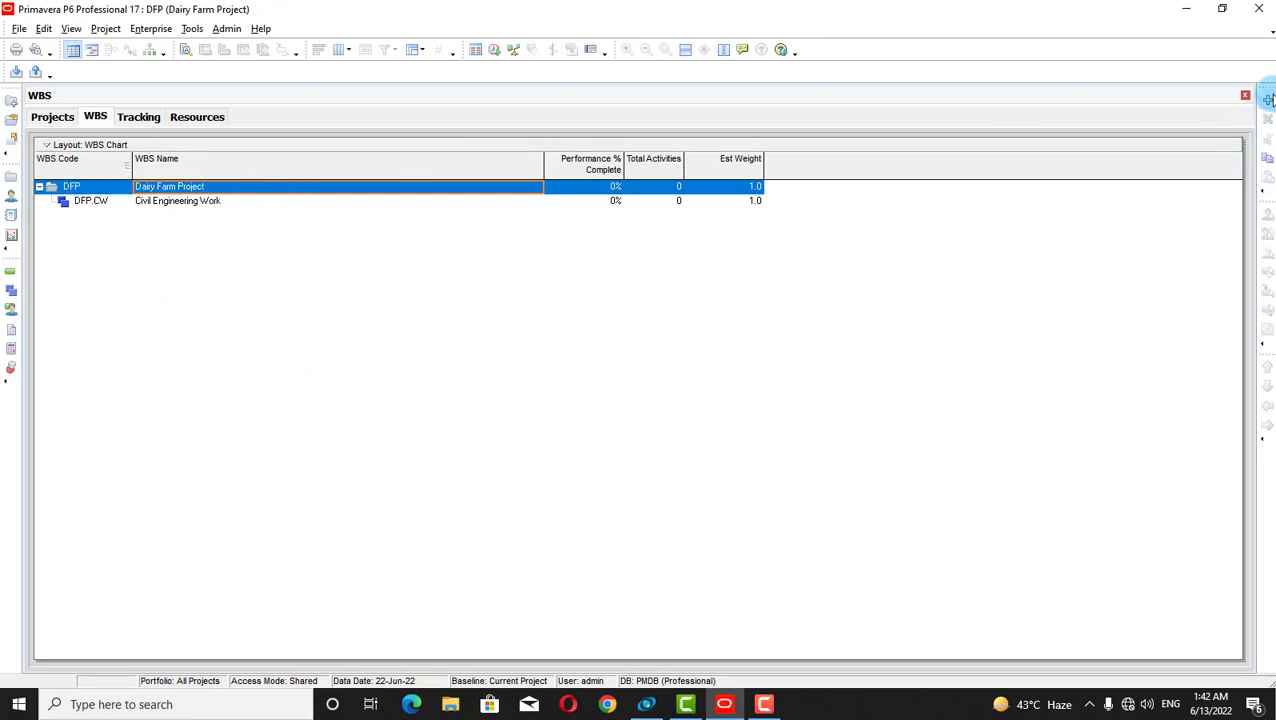
{"action": "left_click", "coordinate": [1266, 100]}
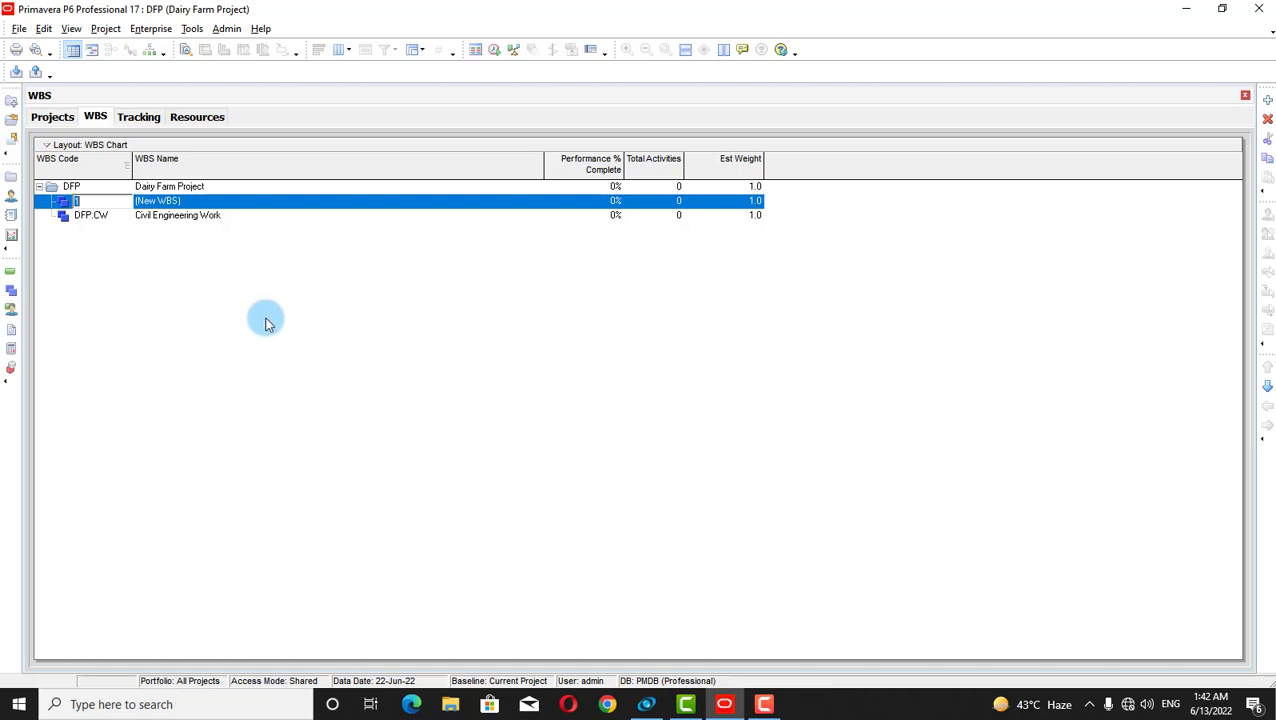
{"action": "key", "text": "BackSpace"}
{"action": "type", "text": "MW"}
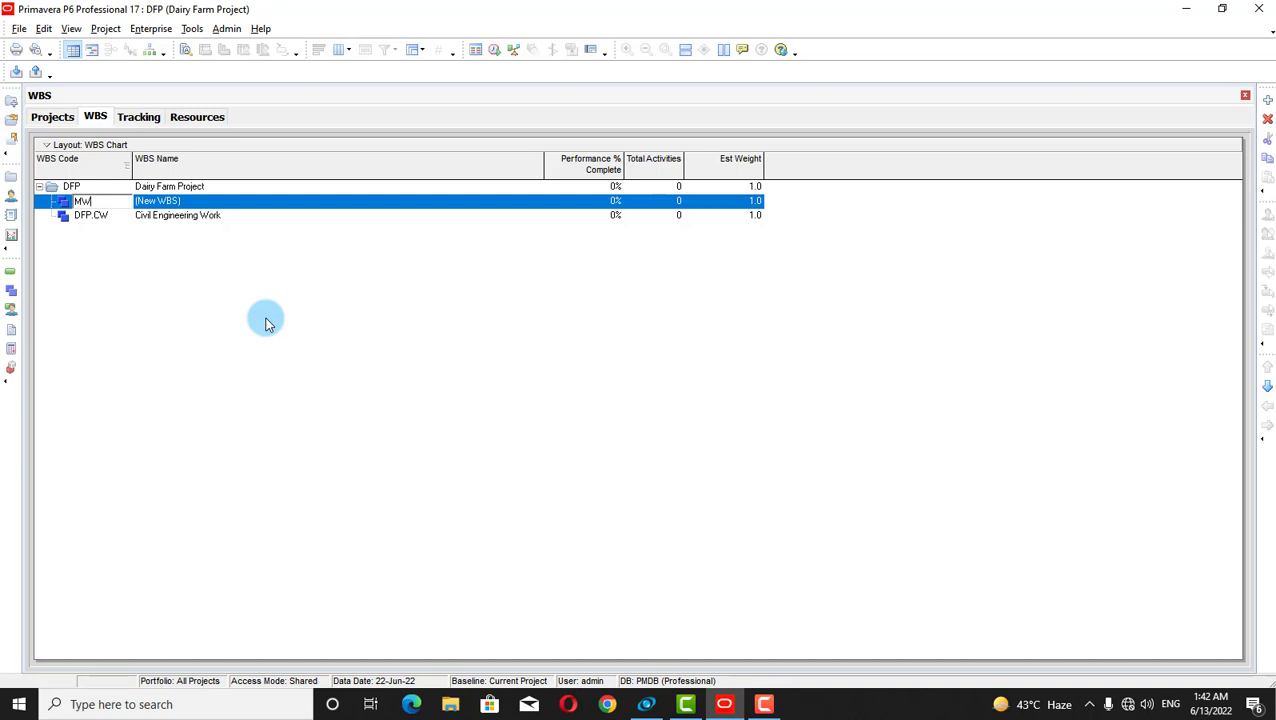
{"action": "left_click", "coordinate": [282, 200]}
{"action": "key", "text": "BackSpace"}
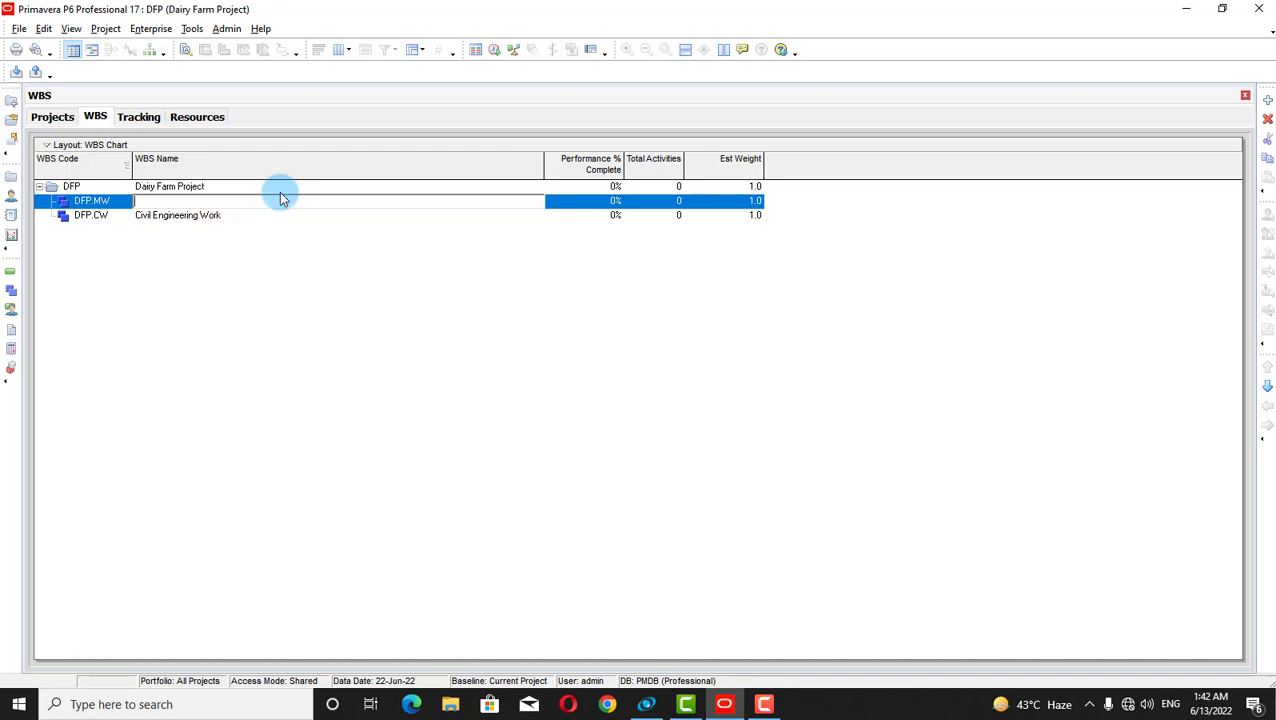
{"action": "type", "text": "Mechanical Engineering Work"}
{"action": "key", "text": "Return"}
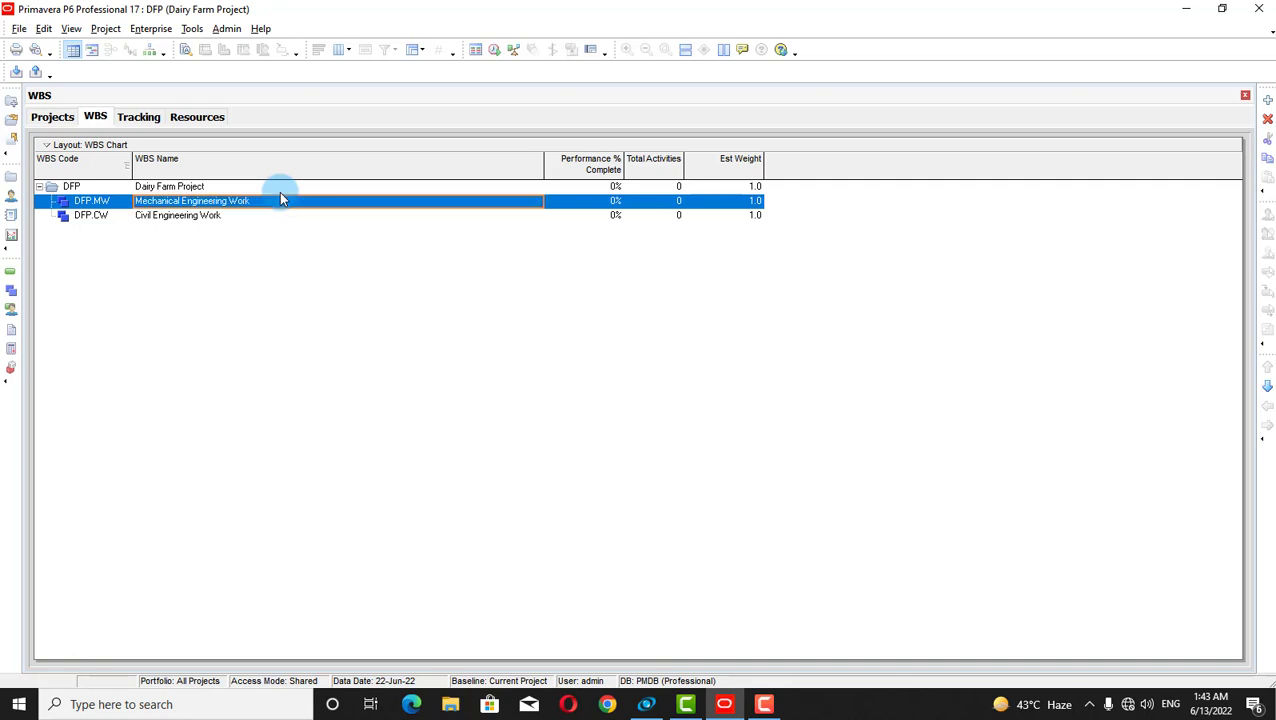
Add a WBS element directly under Dairy Farm Project with code EW and name Electrical Engineering Works.
{"action": "left_click", "coordinate": [224, 187]}
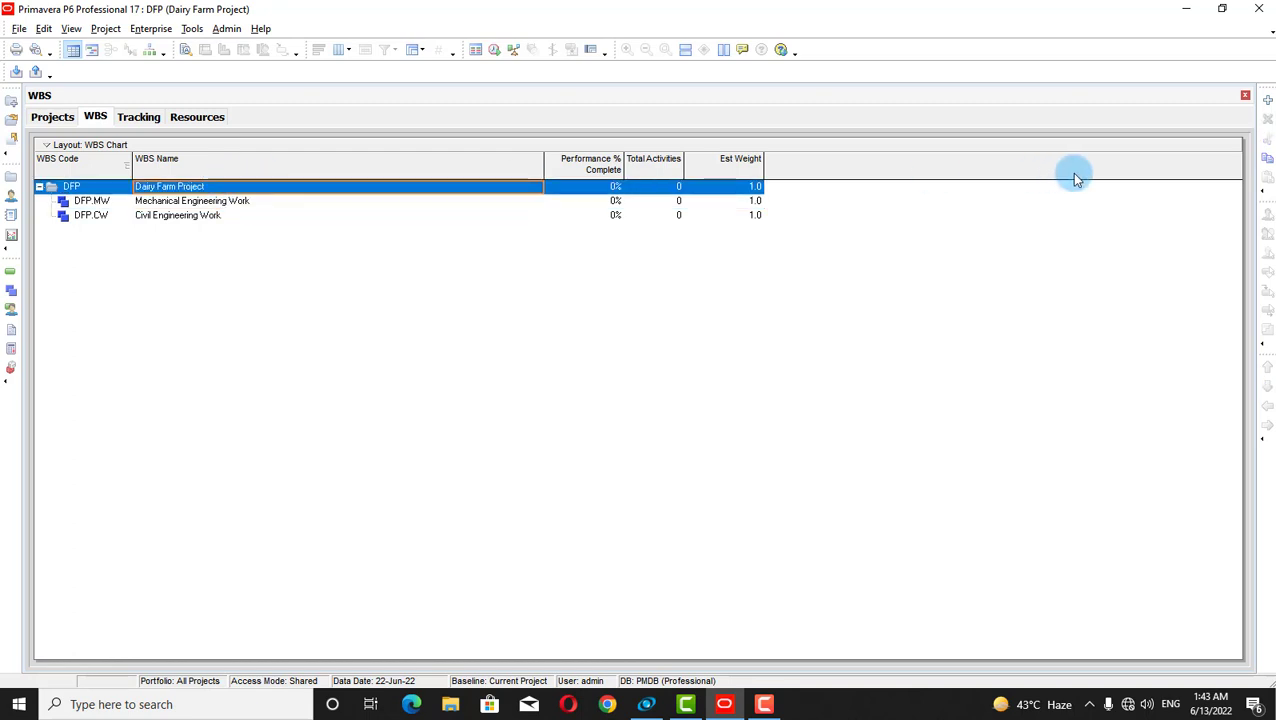
{"action": "left_click", "coordinate": [1266, 99]}
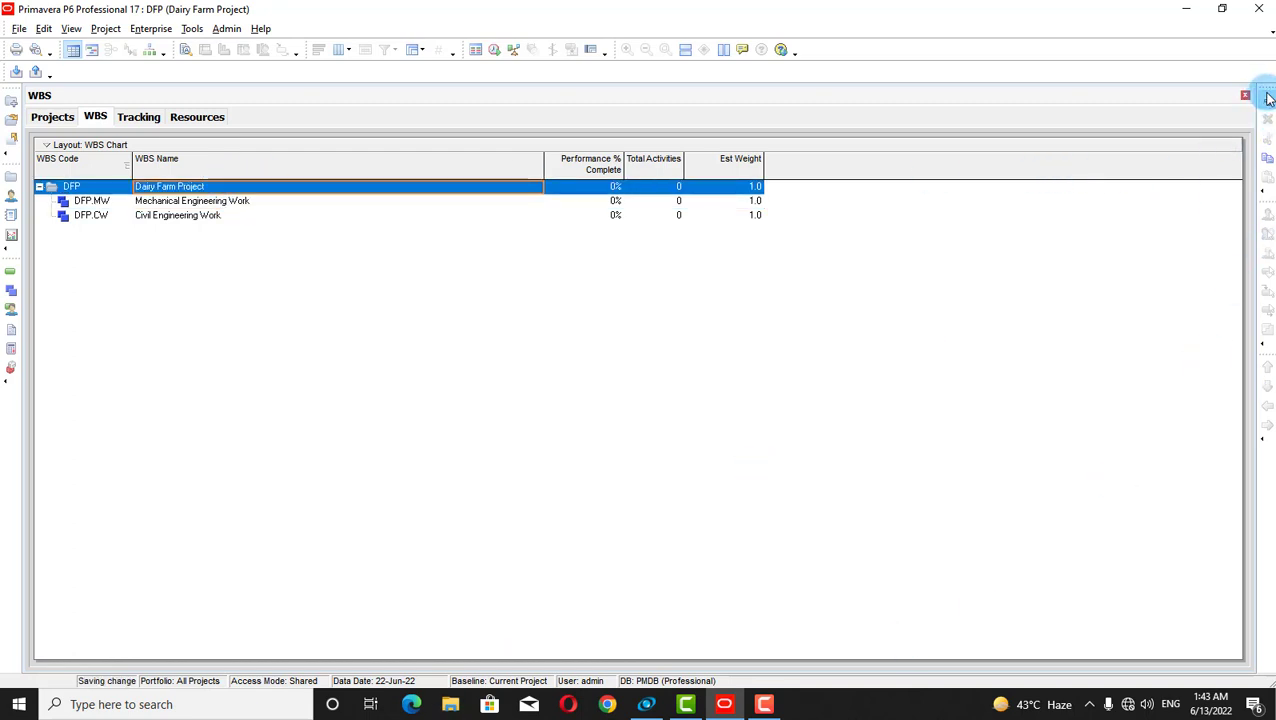
{"action": "key", "text": "BackSpace"}
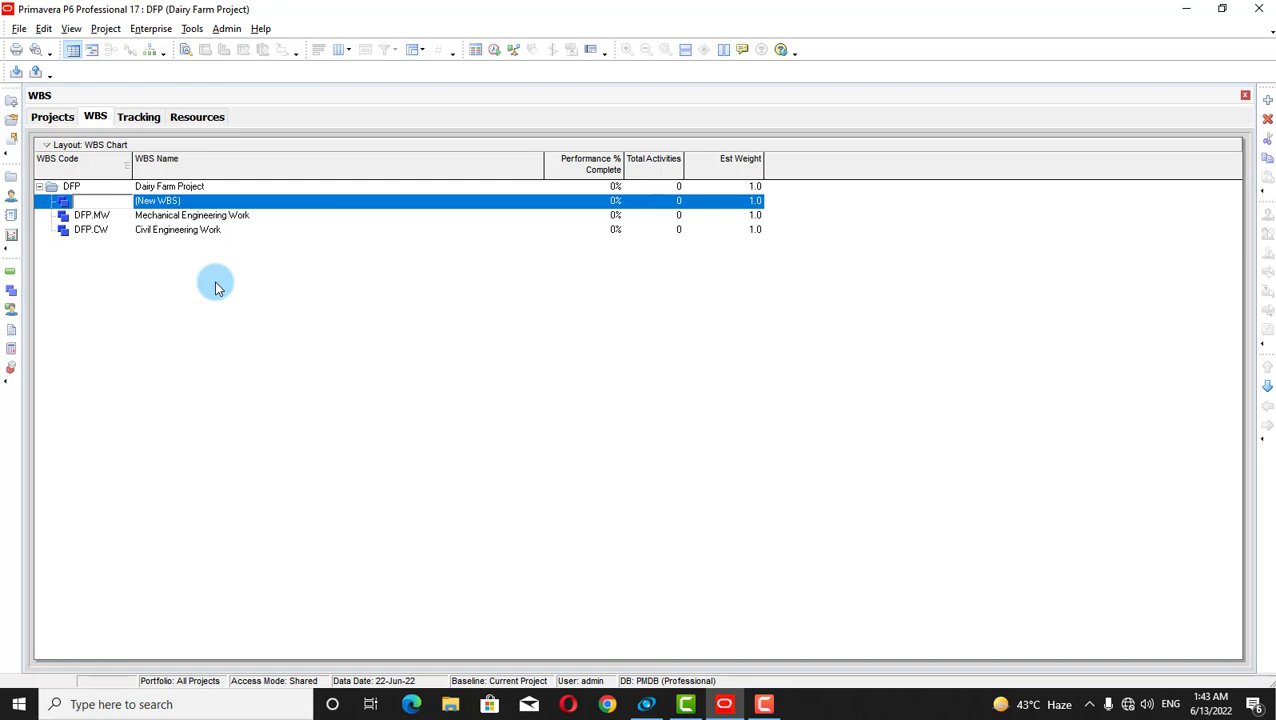
{"action": "type", "text": "EW"}
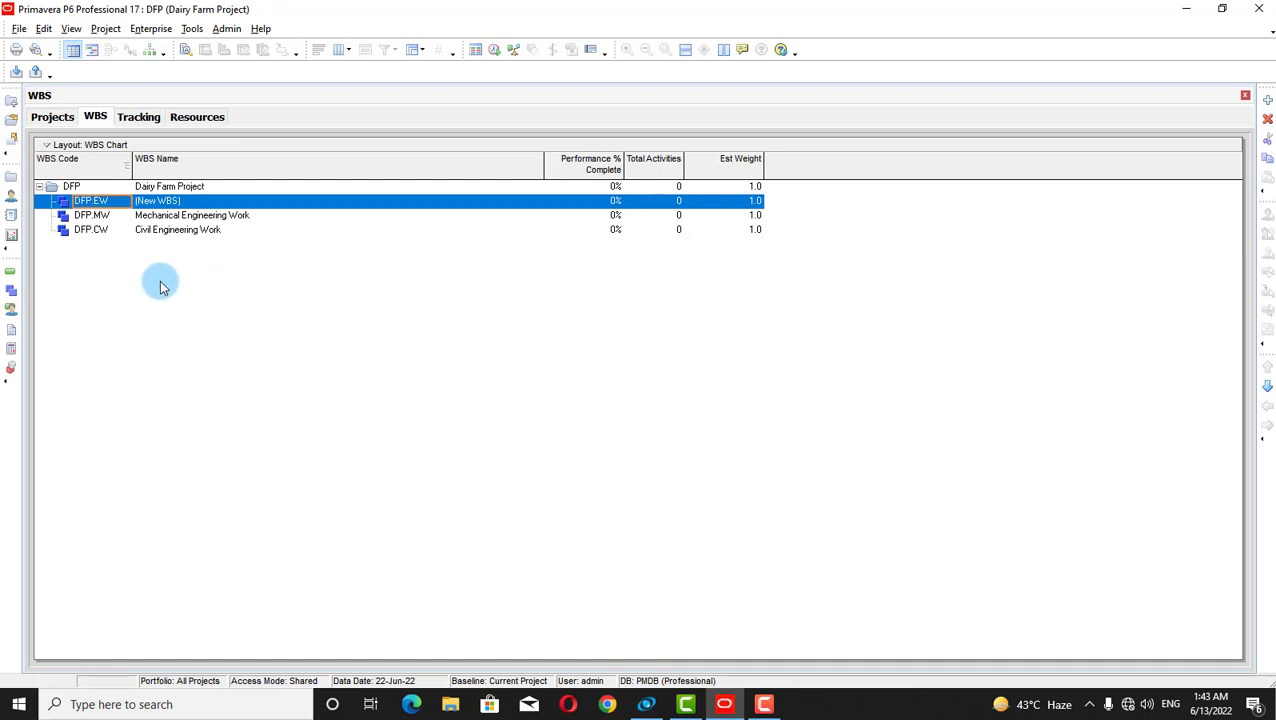
{"action": "left_click", "coordinate": [110, 204]}
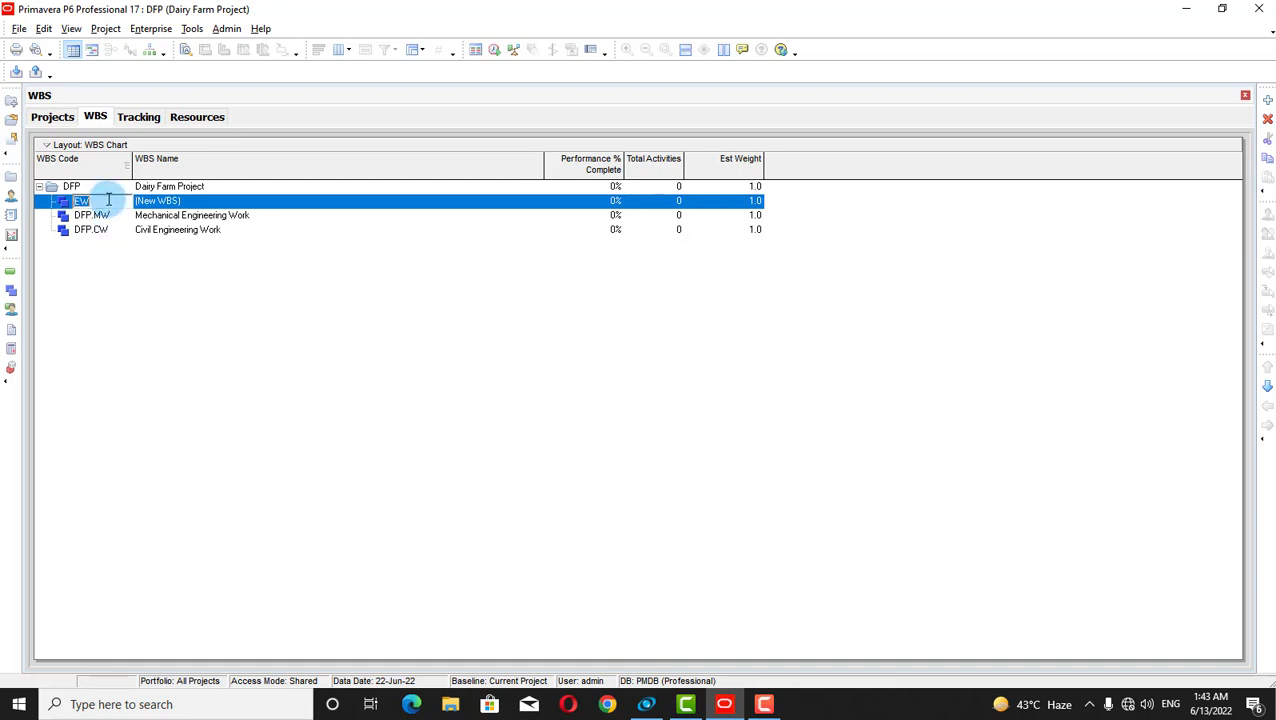
{"action": "left_click", "coordinate": [152, 187]}
{"action": "left_click", "coordinate": [157, 203]}
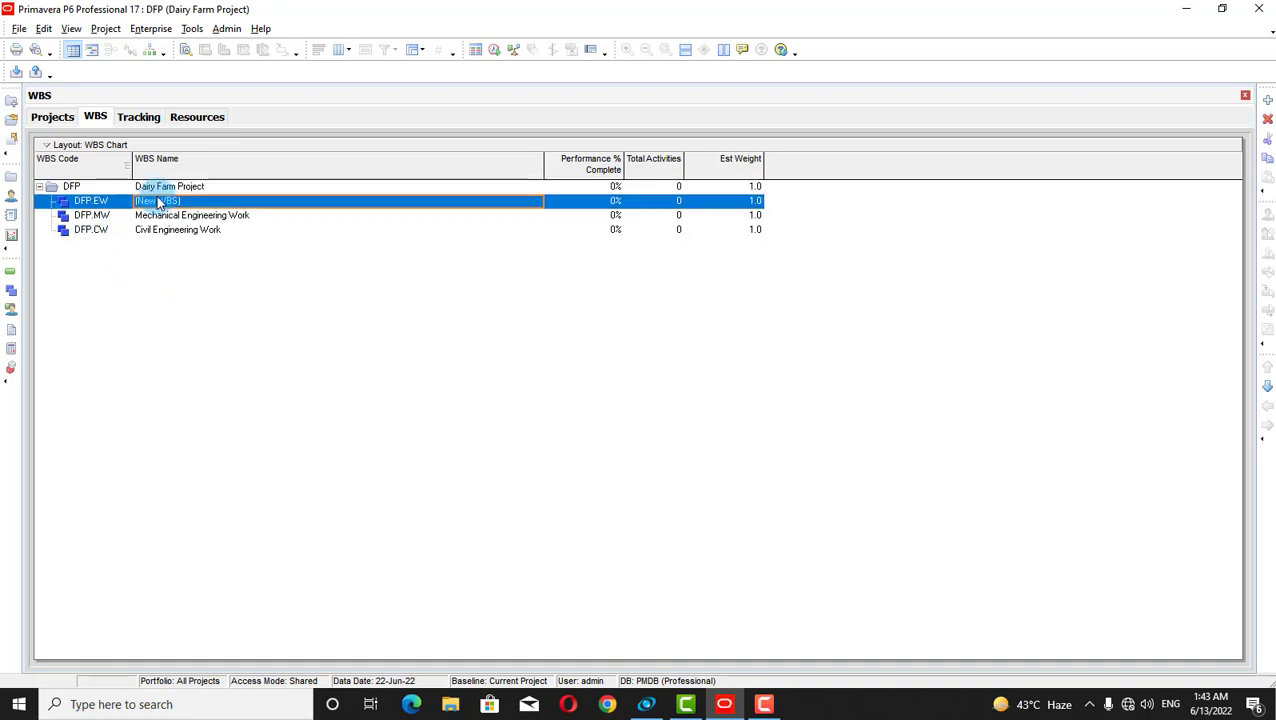
{"action": "left_click", "coordinate": [172, 203]}
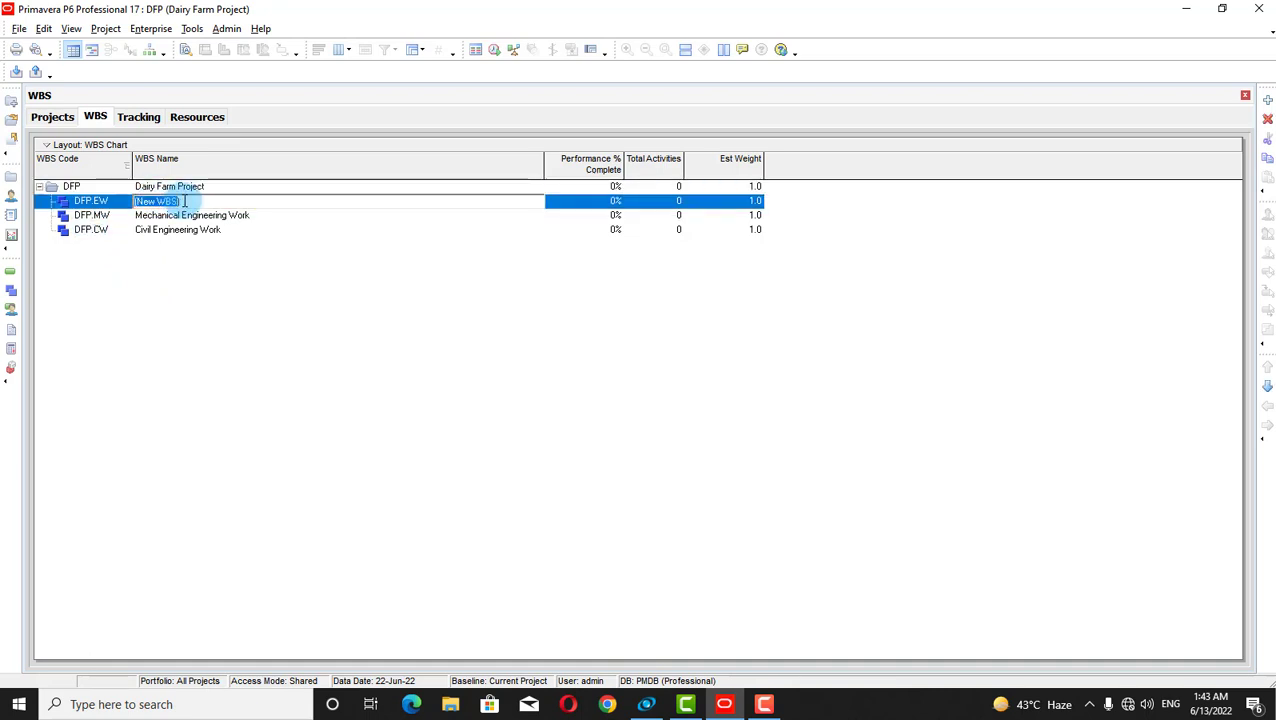
{"action": "key", "text": "BackSpace"}
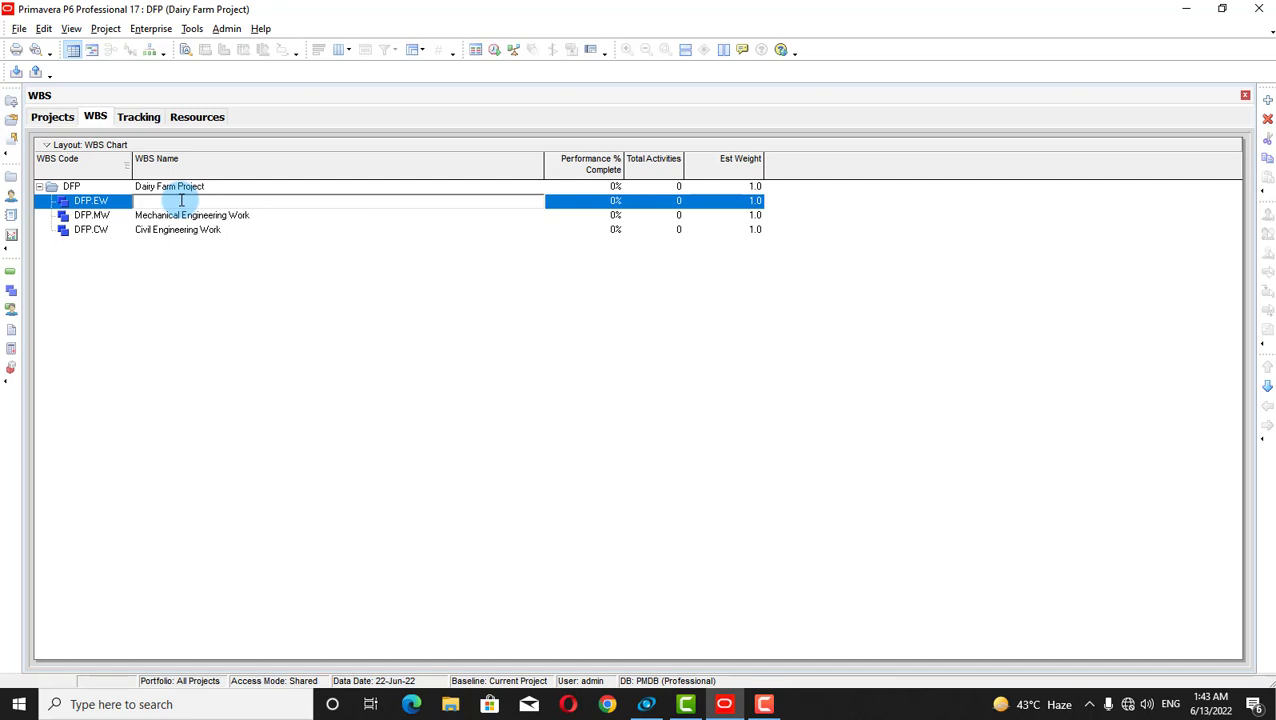
{"action": "type", "text": "Electrical Engineering Works"}
{"action": "key", "text": "Return"}
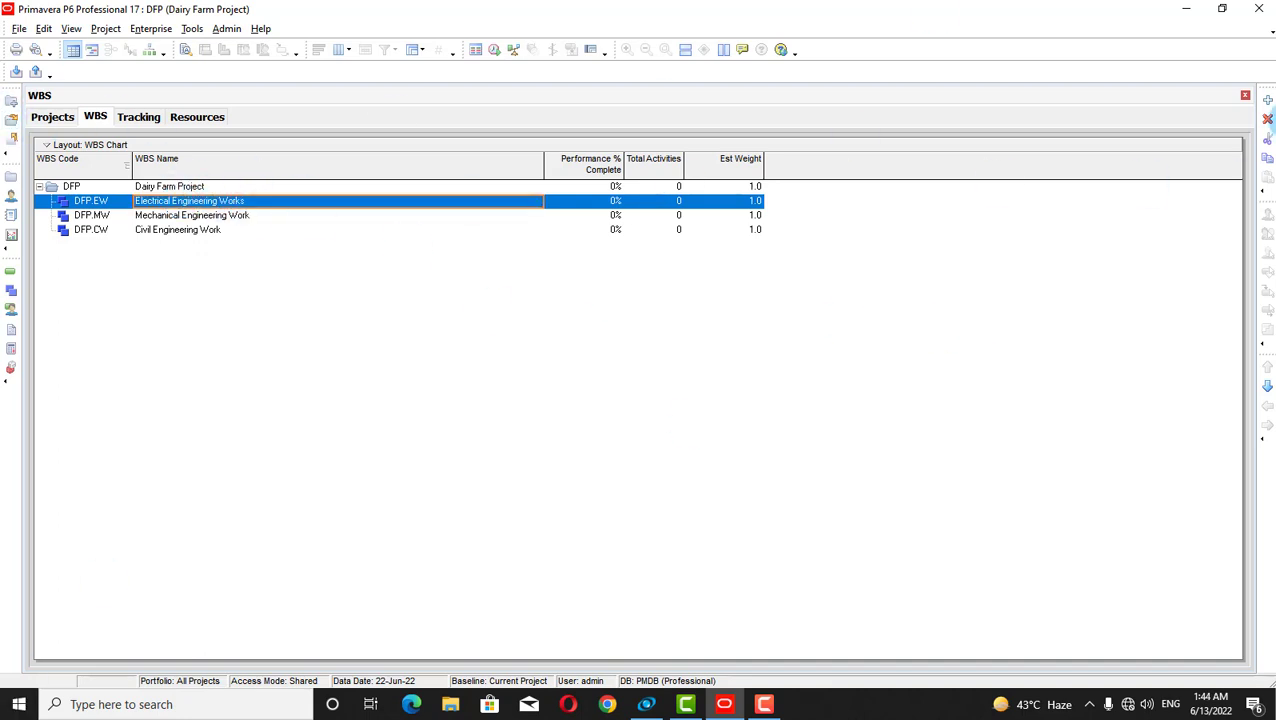
Add a WBS element directly under Dairy Farm Project with code PR and name Pocurement.
{"action": "left_click", "coordinate": [410, 188]}
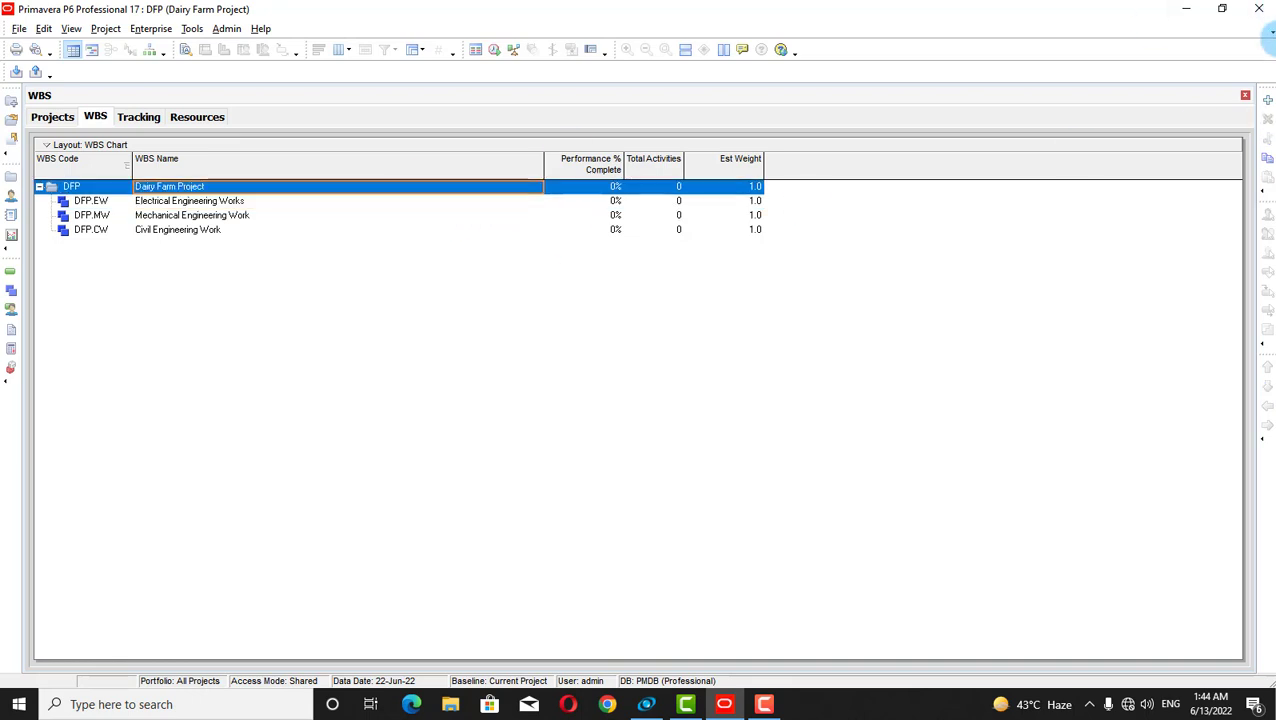
{"action": "left_click", "coordinate": [1267, 100]}
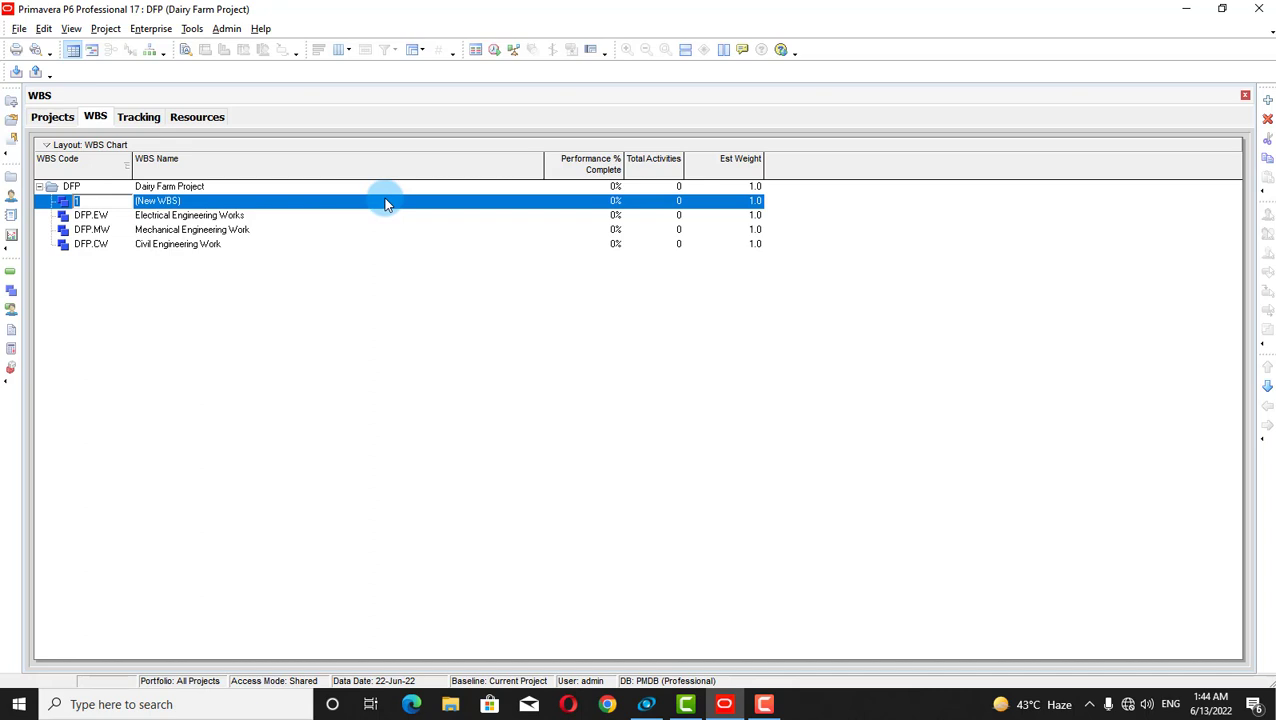
{"action": "key", "text": "BackSpace"}
{"action": "type", "text": "p"}
{"action": "type", "text": "PR"}
{"action": "left_click", "coordinate": [387, 202]}
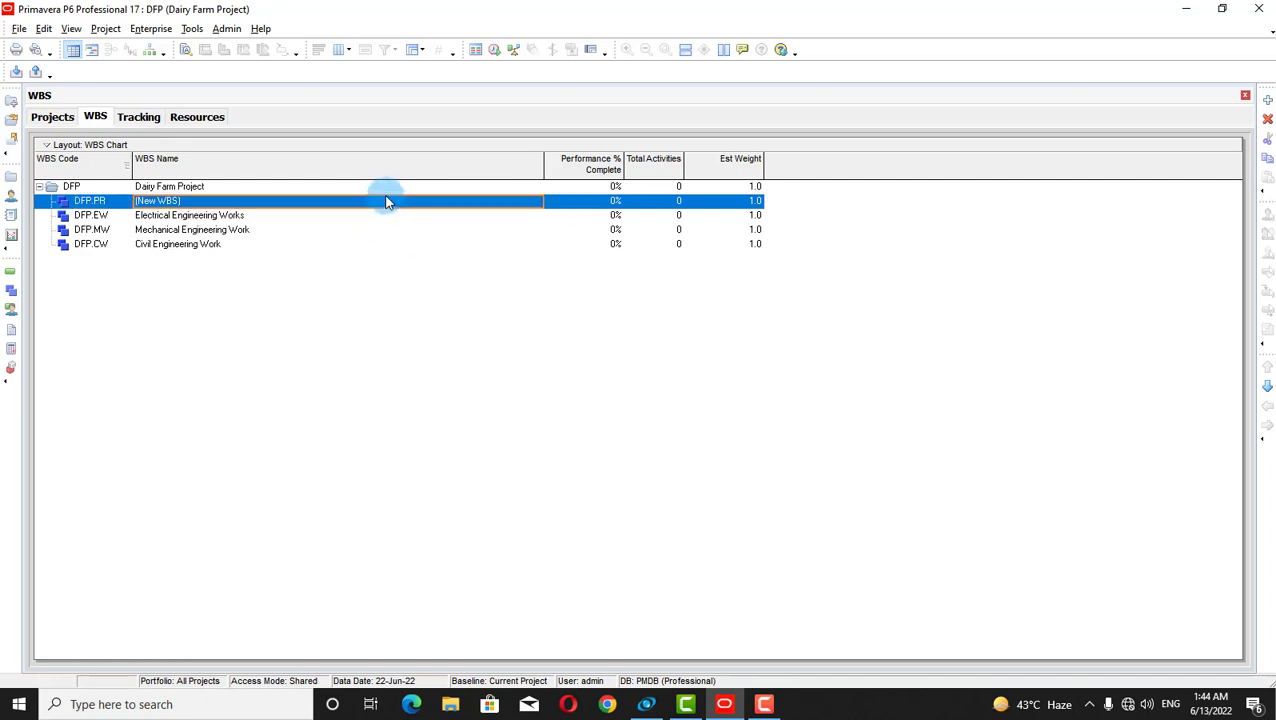
{"action": "left_click", "coordinate": [387, 202]}
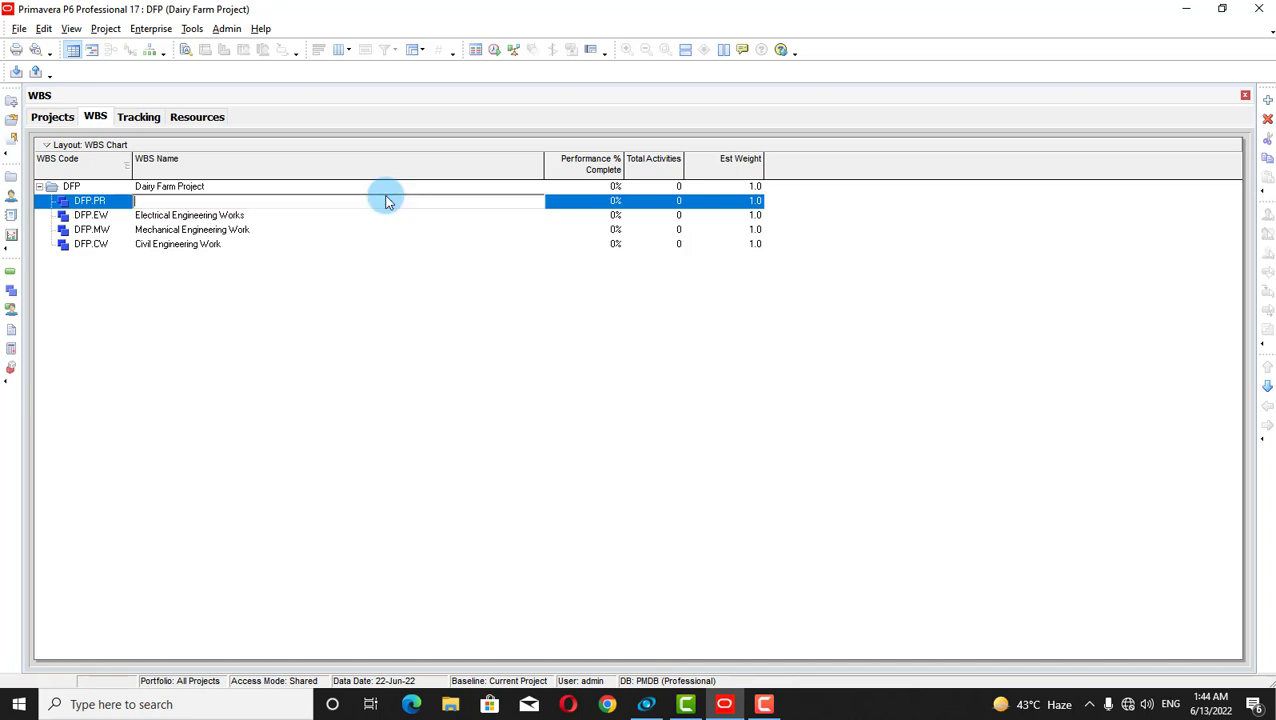
{"action": "type", "text": "Pocurement"}
{"action": "key", "text": "Return"}
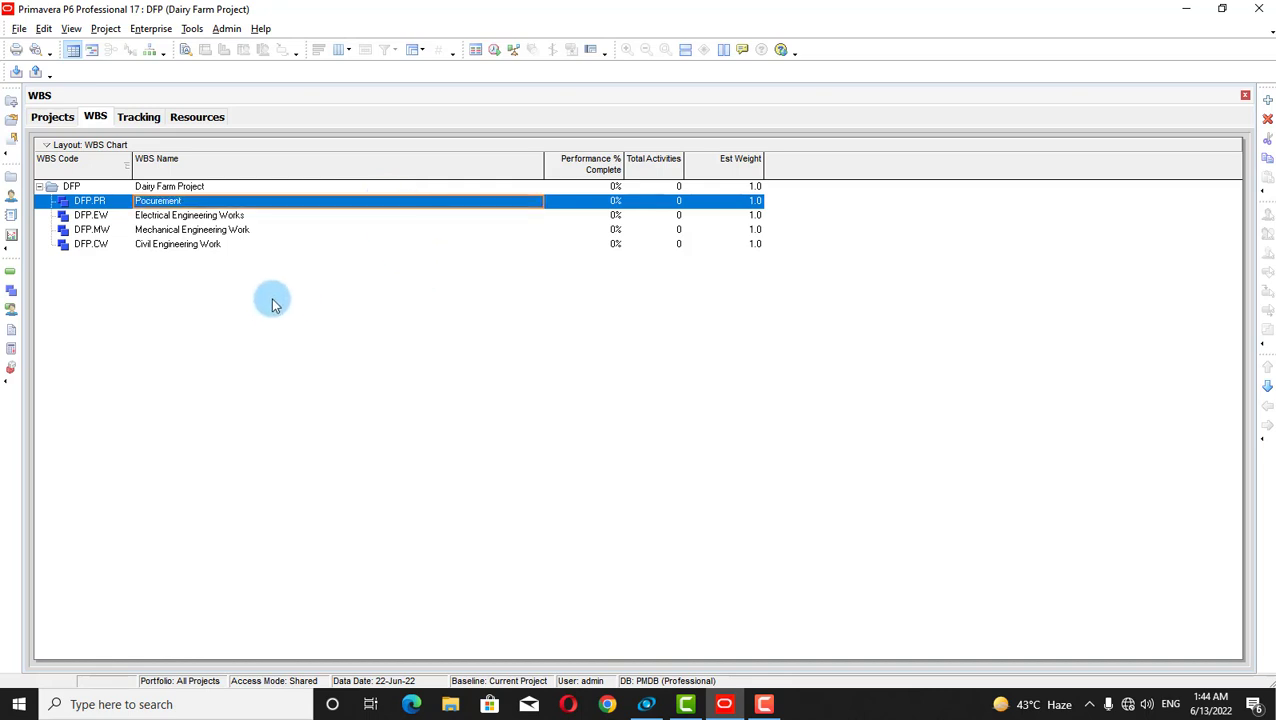
Add a child WBS element under Pocurement and switch to the Tracking view.
{"action": "left_click", "coordinate": [1268, 101]}
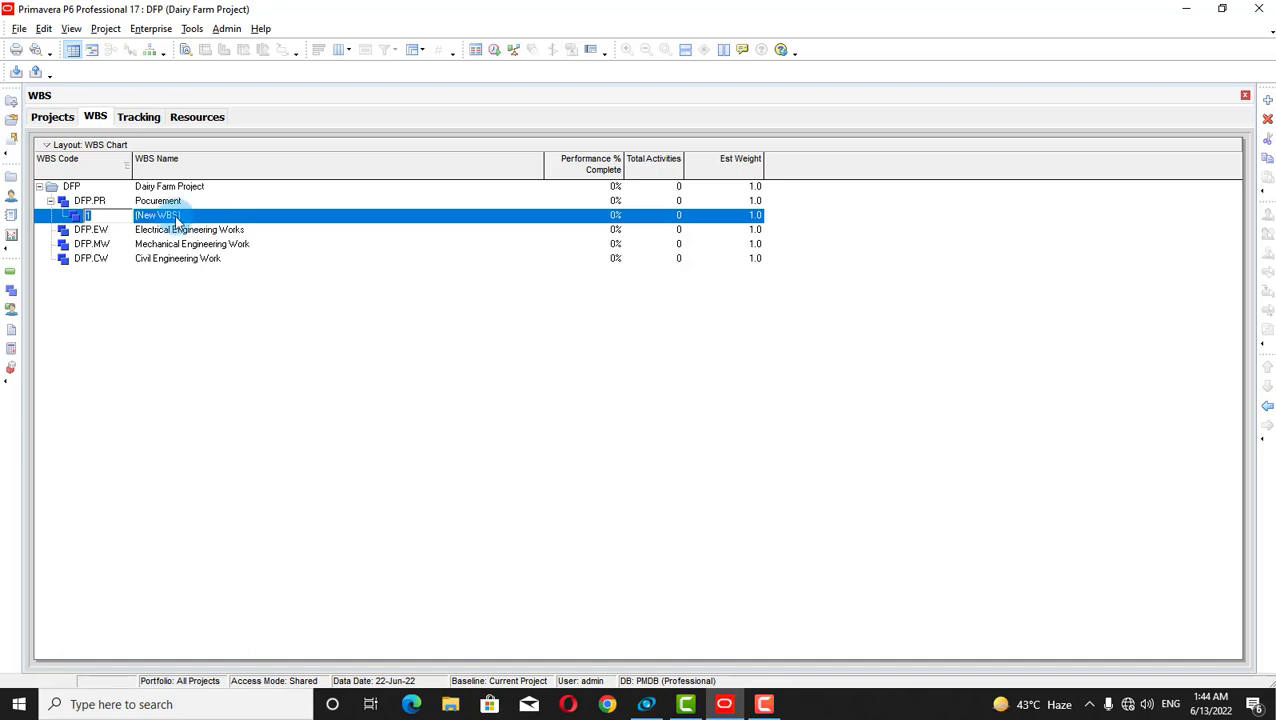
{"action": "key", "text": "ctrl+Tab"}
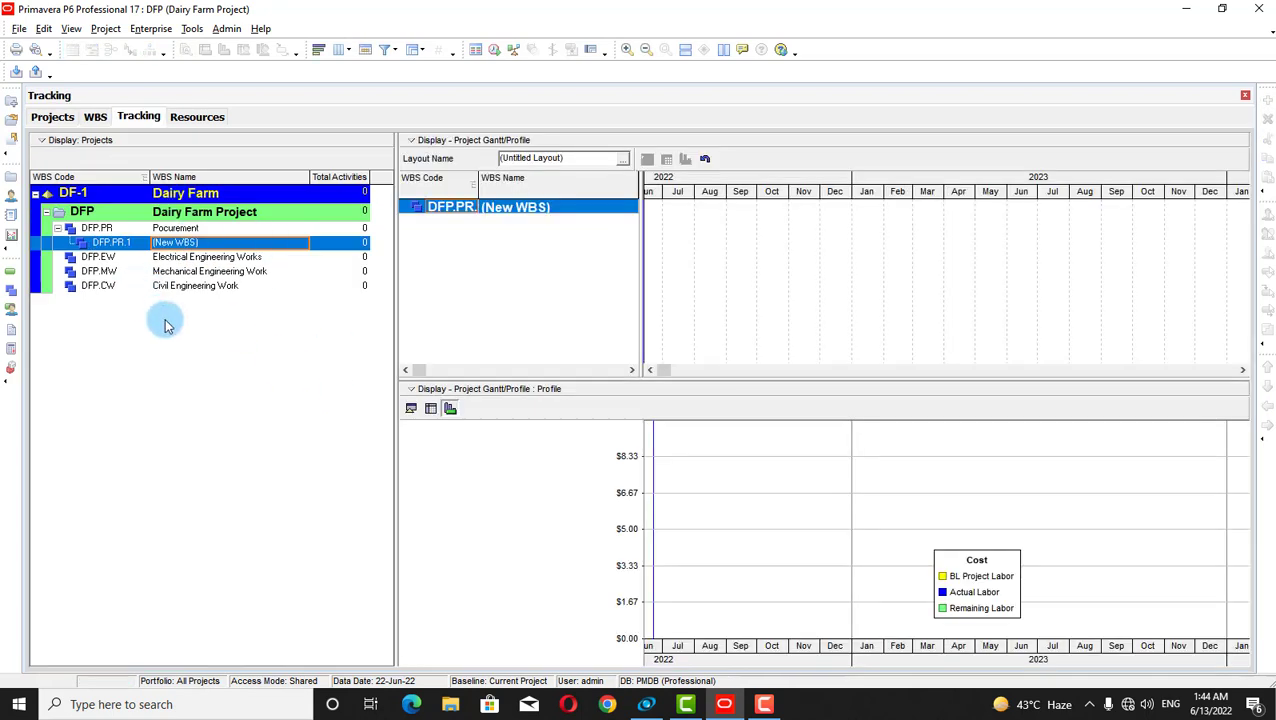
{"action": "right_click", "coordinate": [198, 247]}
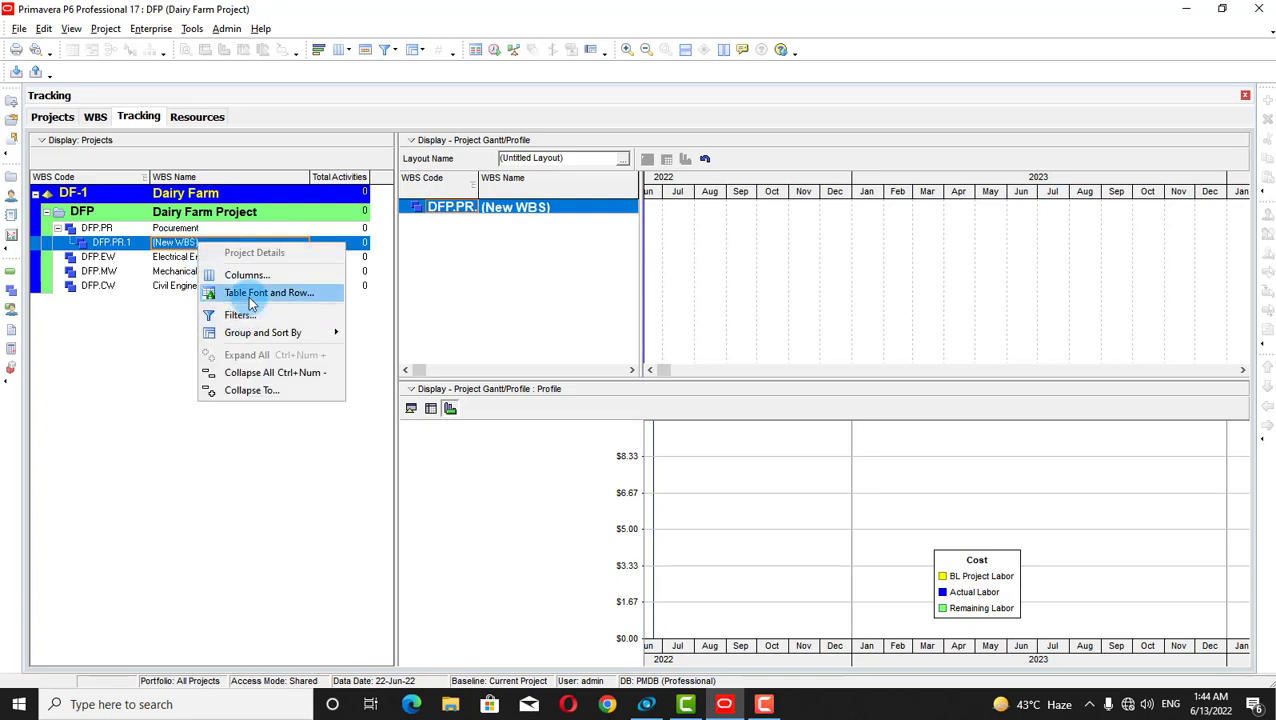
{"action": "left_click", "coordinate": [204, 431]}
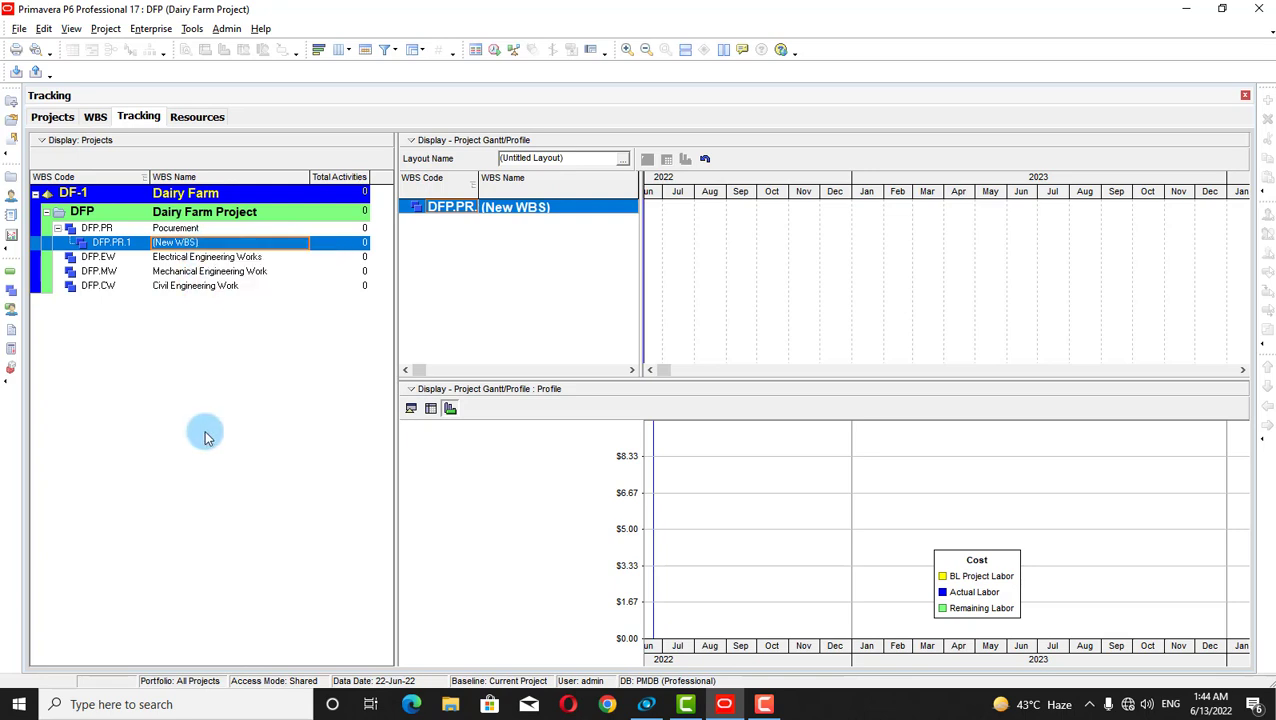
Return to the WBS view and delete the unnamed child element under Pocurement.
{"action": "left_click", "coordinate": [95, 118]}
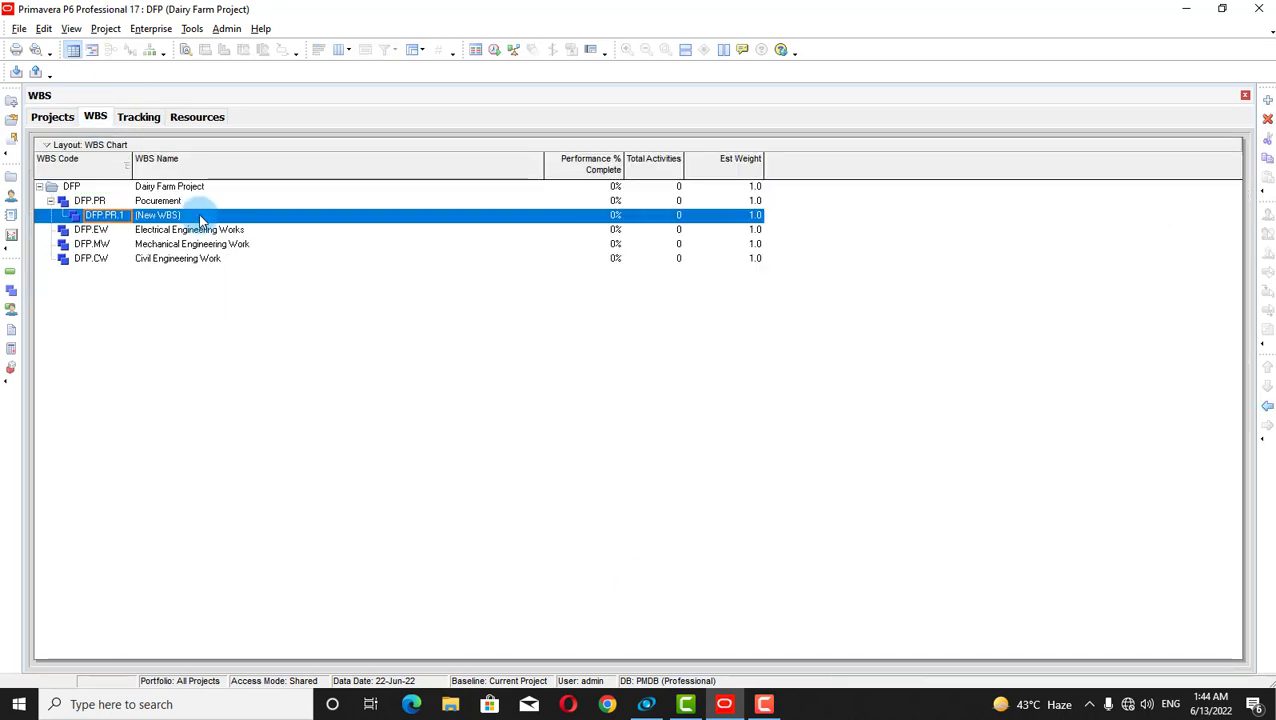
{"action": "right_click", "coordinate": [199, 214]}
{"action": "left_click", "coordinate": [247, 341]}
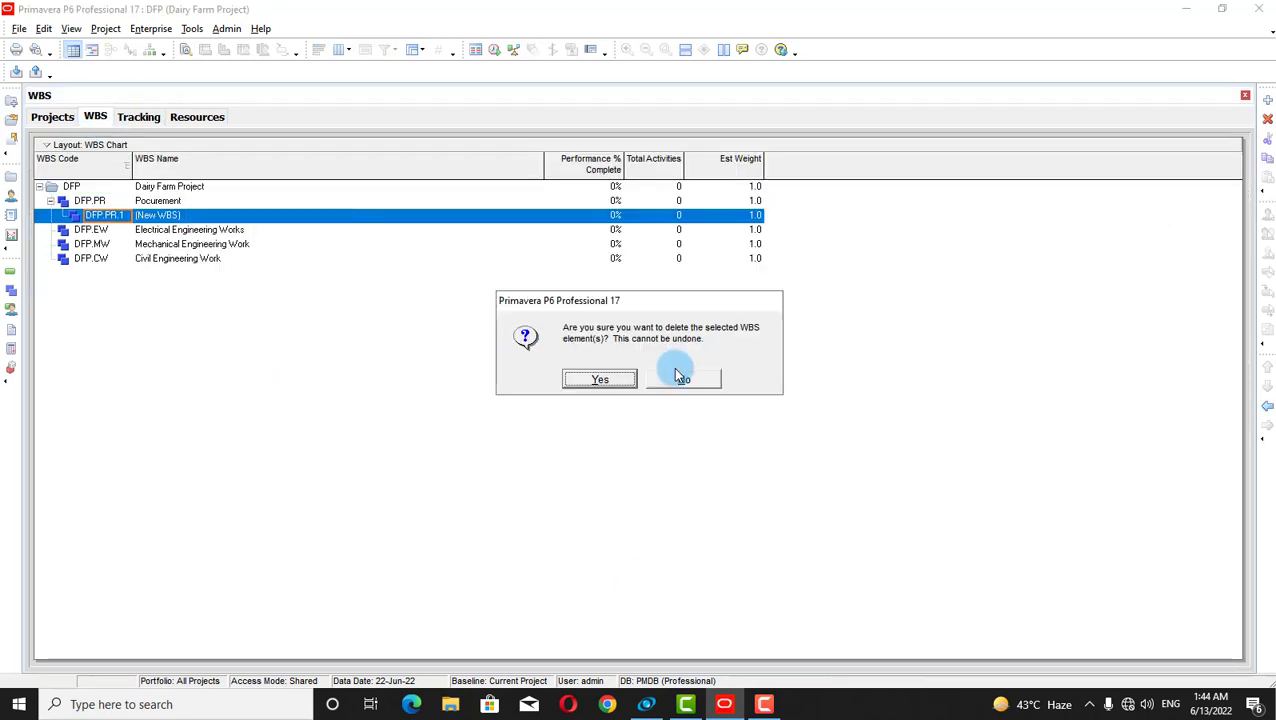
{"action": "left_click", "coordinate": [614, 378]}
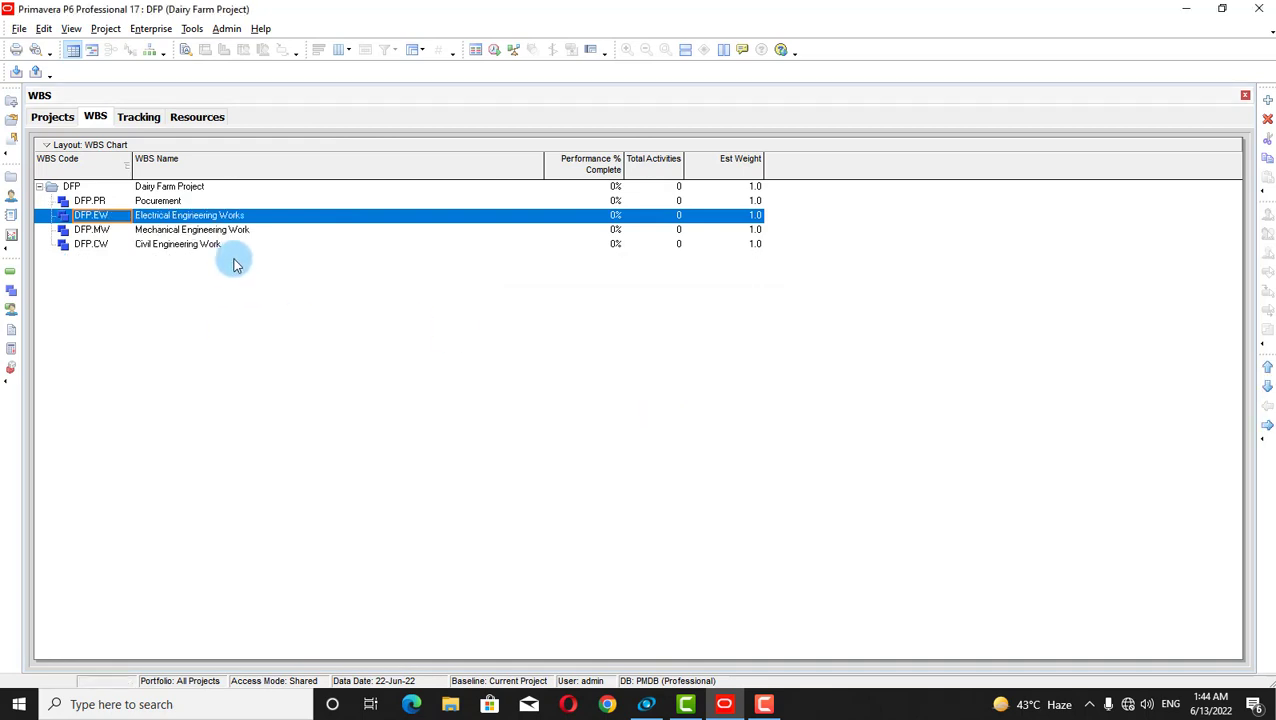
Add a WBS element directly under Dairy Farm Project with code FW and name Finishing Work.
{"action": "right_click", "coordinate": [193, 190]}
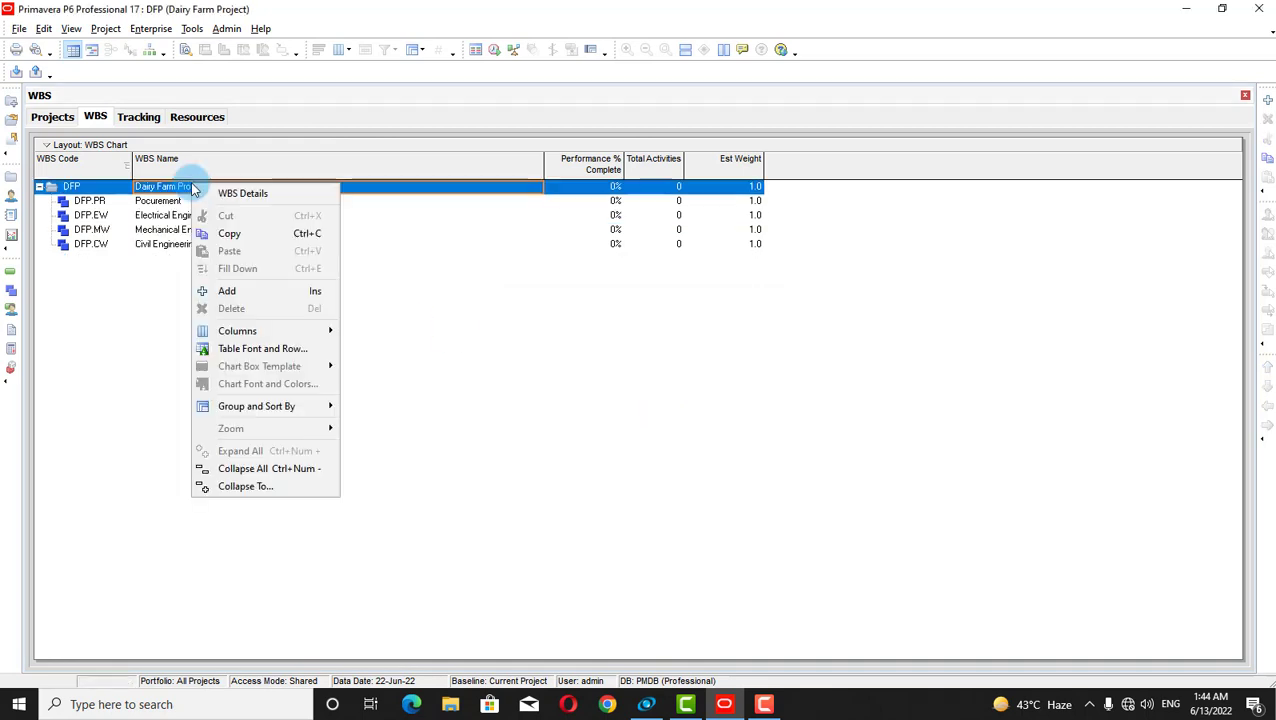
{"action": "left_click", "coordinate": [265, 296]}
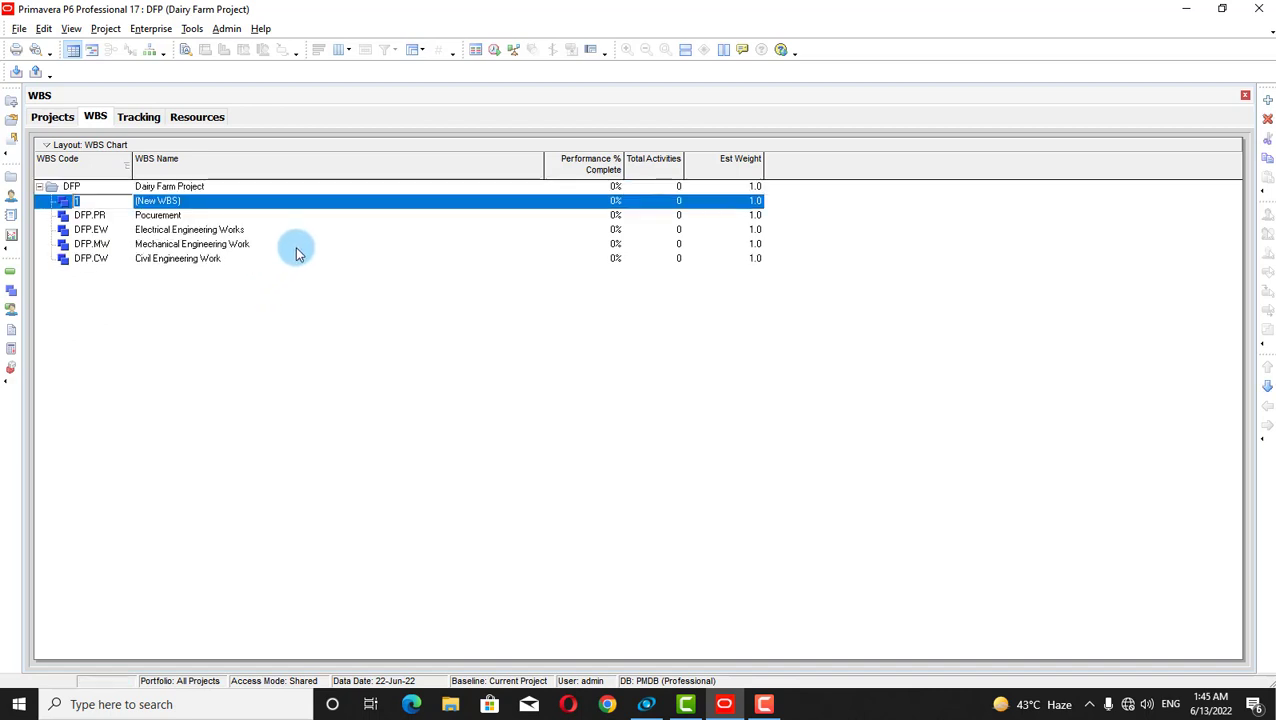
{"action": "key", "text": "BackSpace"}
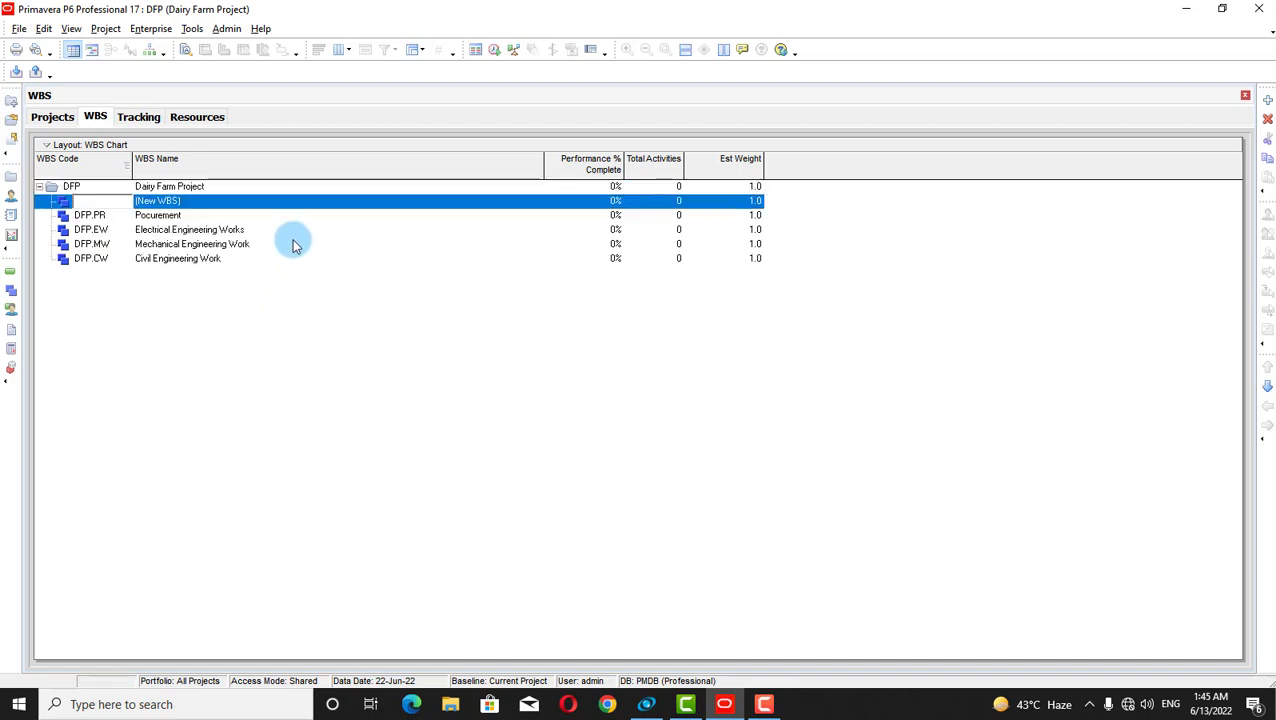
{"action": "type", "text": "F"}
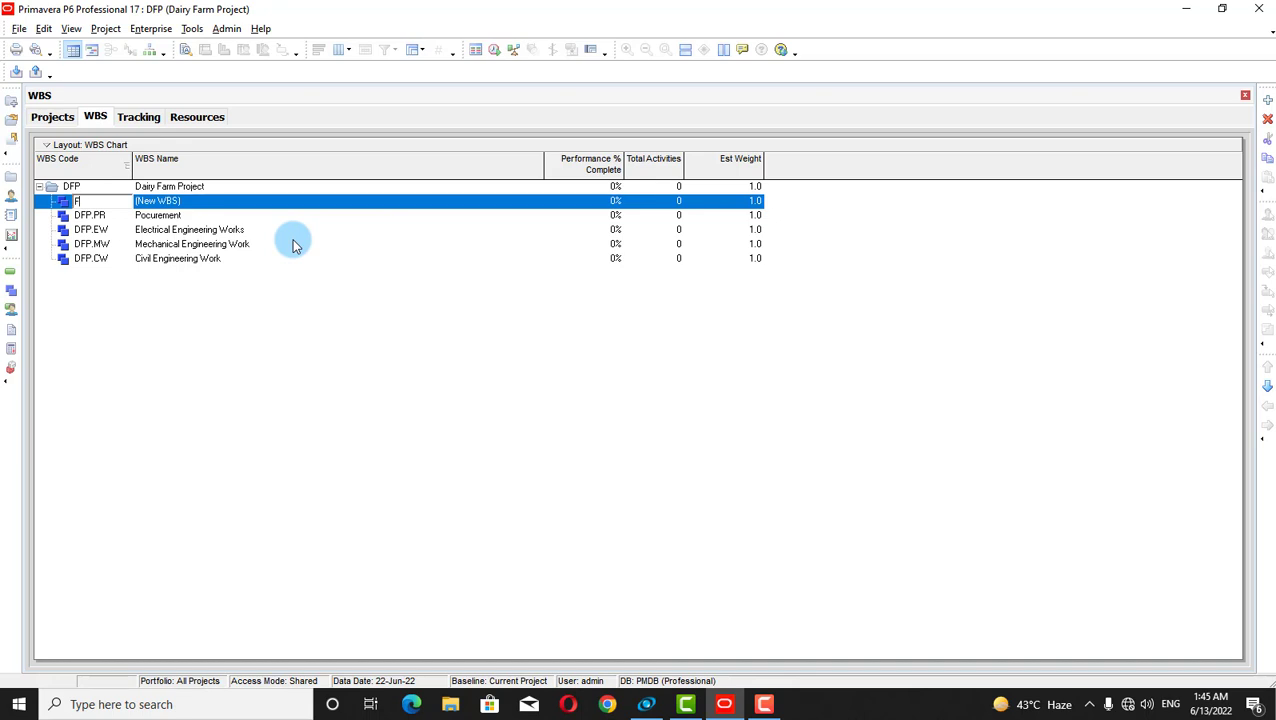
{"action": "type", "text": "W"}
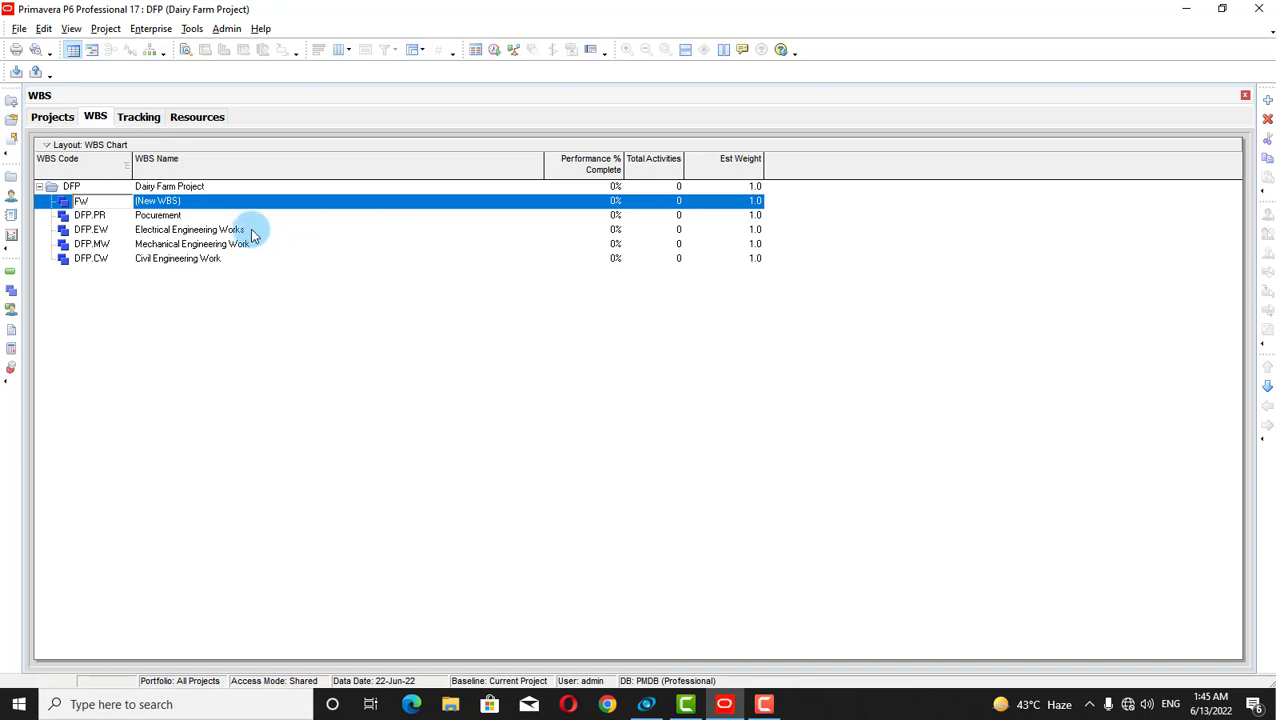
{"action": "left_click", "coordinate": [260, 203]}
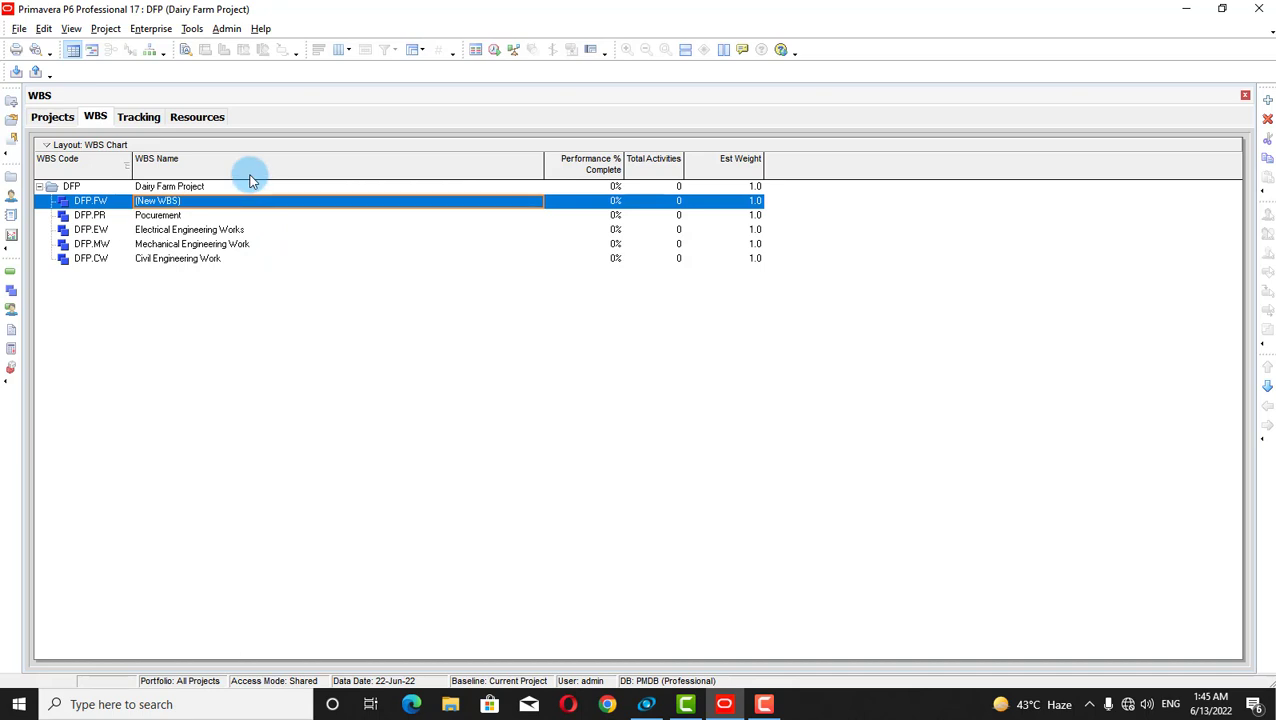
{"action": "key", "text": "BackSpace"}
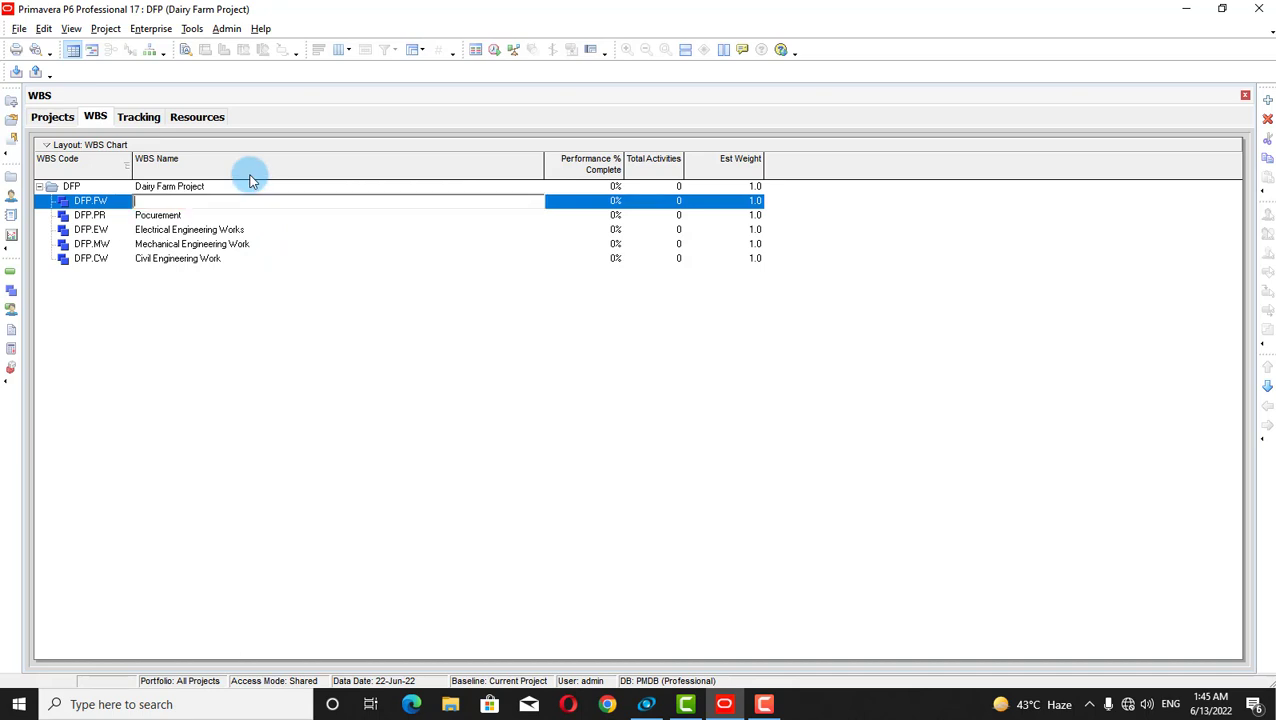
{"action": "type", "text": "Finishing Work"}
{"action": "key", "text": "Return"}
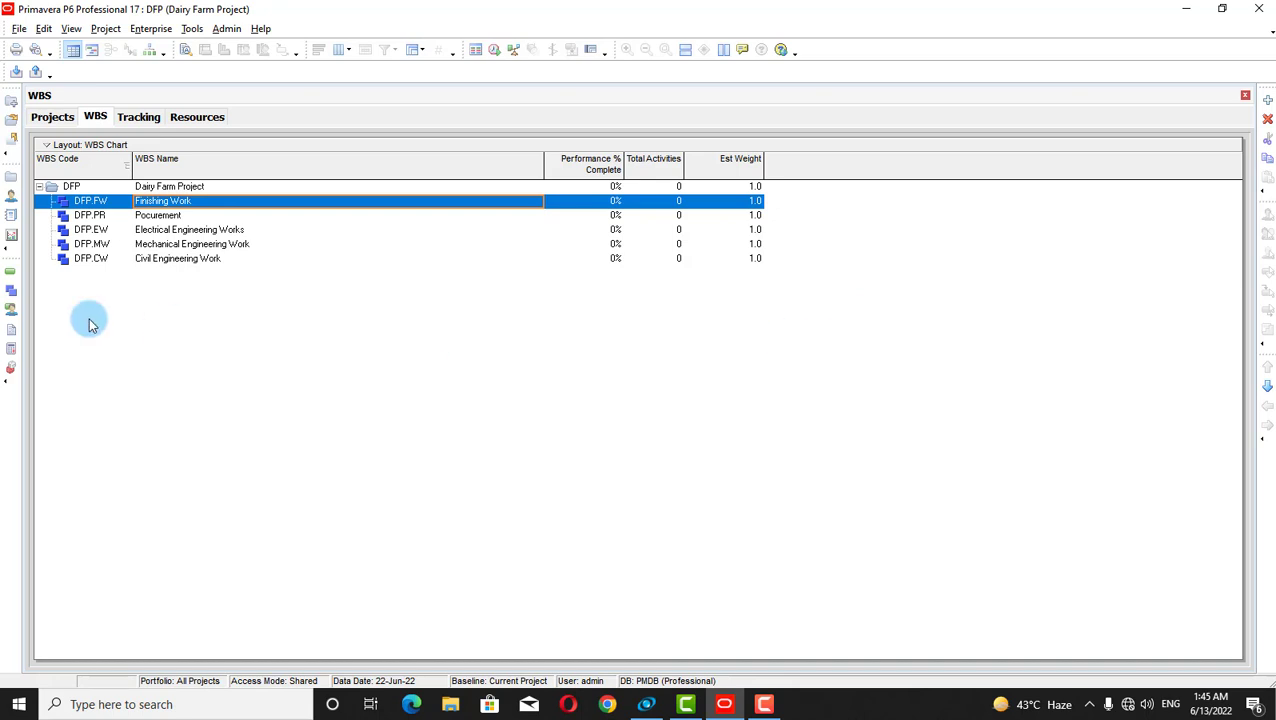
{"action": "left_click", "coordinate": [62, 120]}
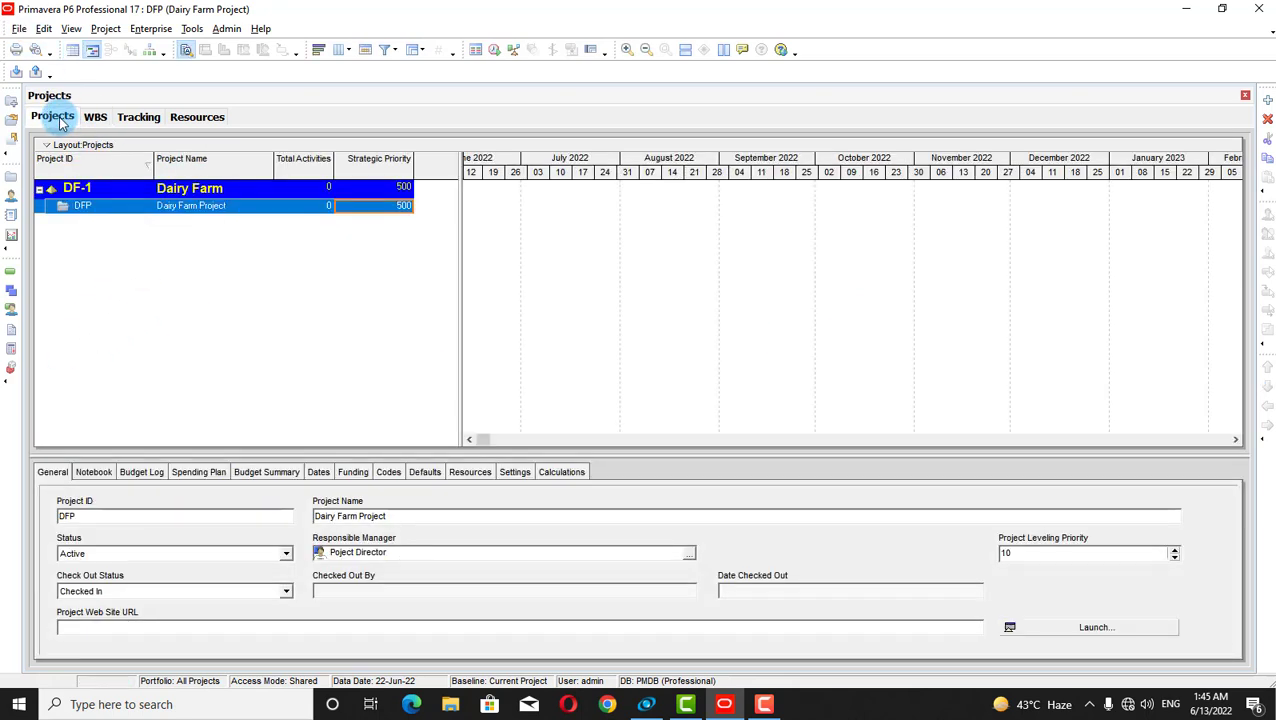
{"action": "left_click", "coordinate": [60, 262]}
{"action": "left_click", "coordinate": [95, 117]}
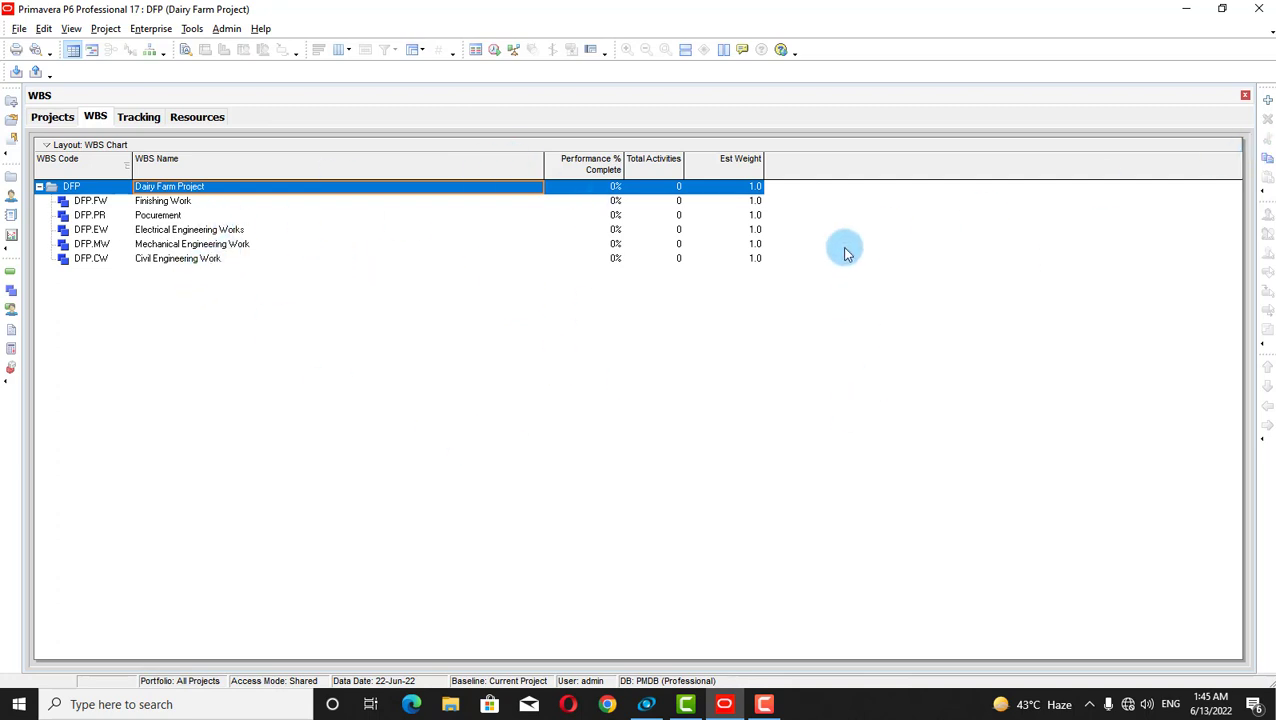
Add a child WBS element under Pocurement with code PP and name Pump Procurement.
{"action": "left_click", "coordinate": [170, 217]}
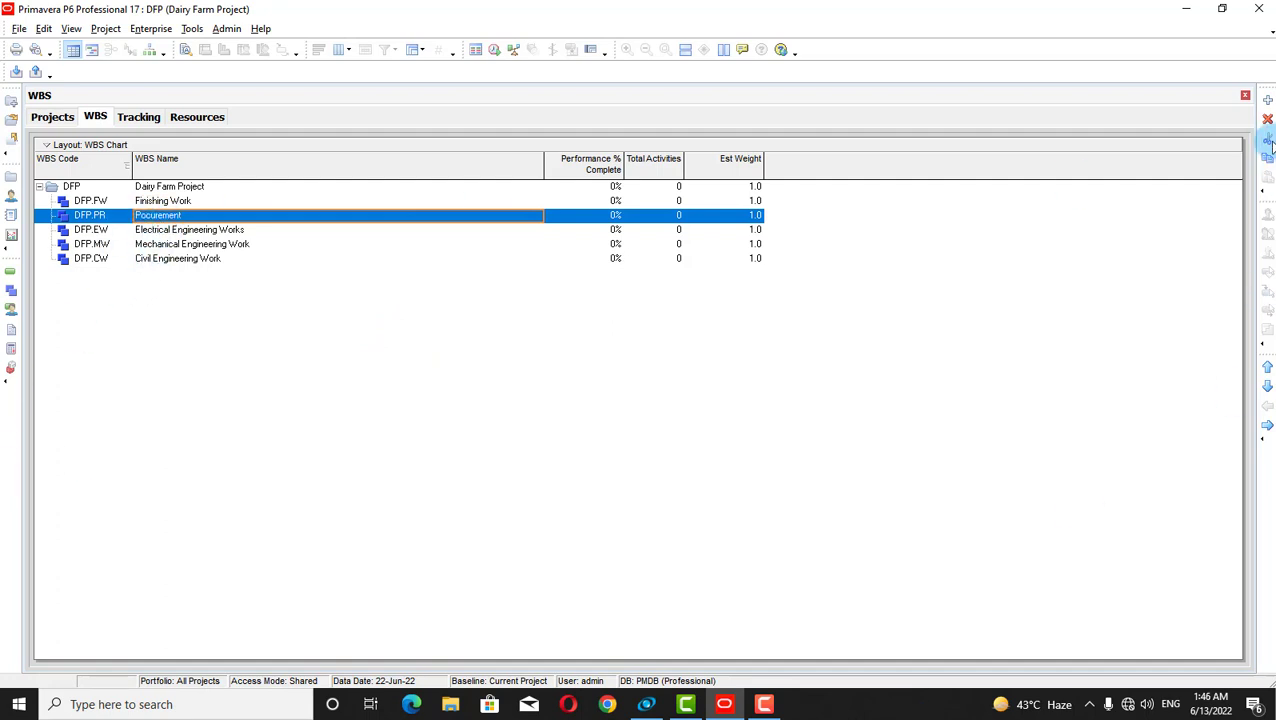
{"action": "left_click", "coordinate": [1267, 101]}
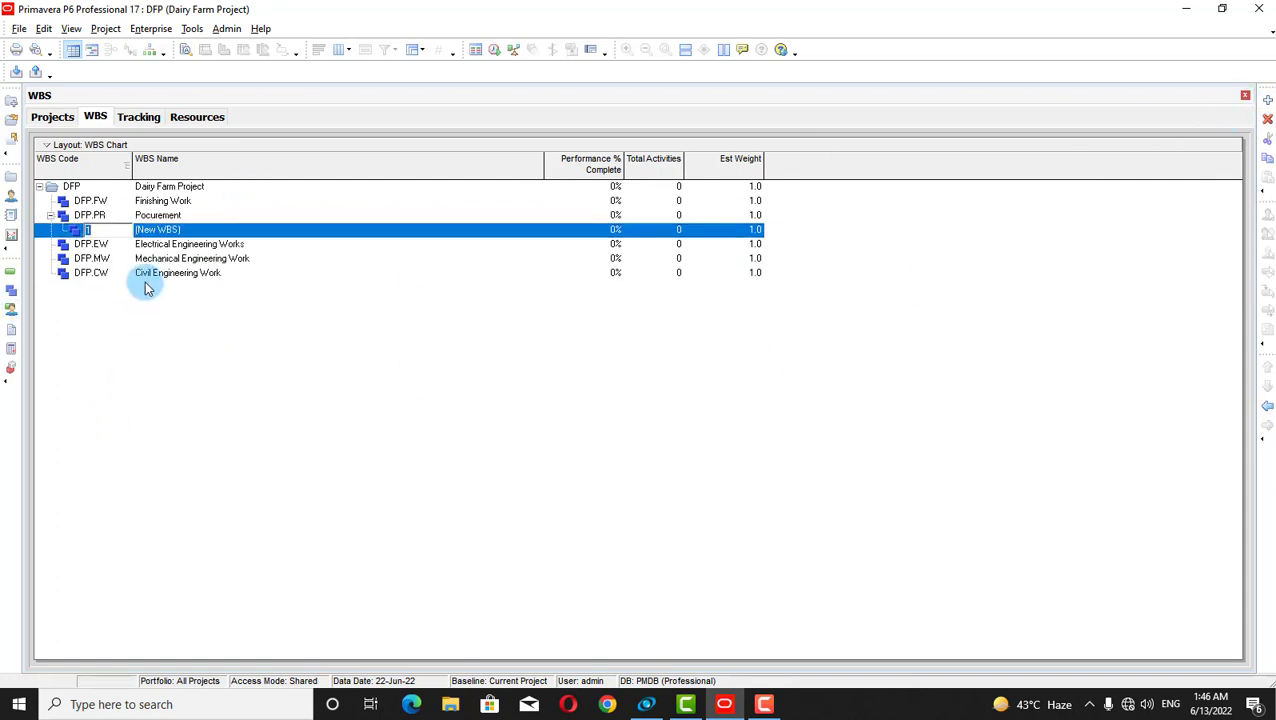
{"action": "key", "text": "BackSpace"}
{"action": "type", "text": "PP"}
{"action": "left_click", "coordinate": [184, 231]}
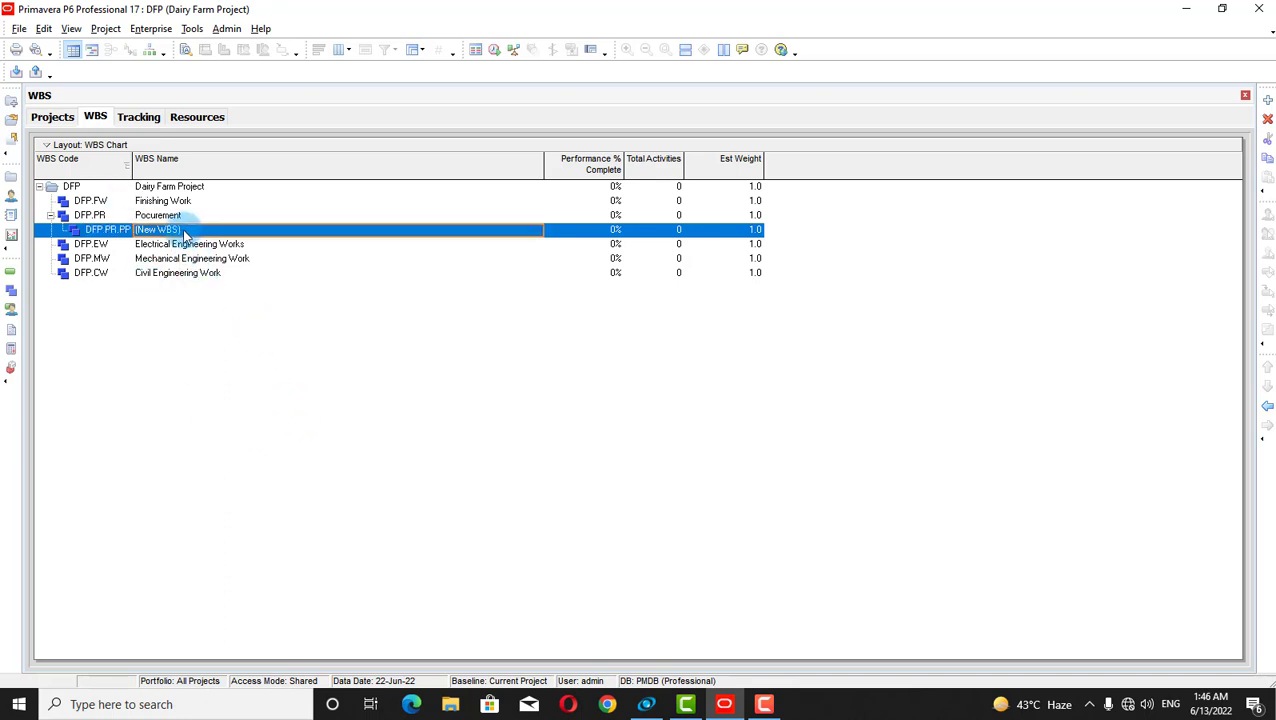
{"action": "left_click", "coordinate": [179, 232]}
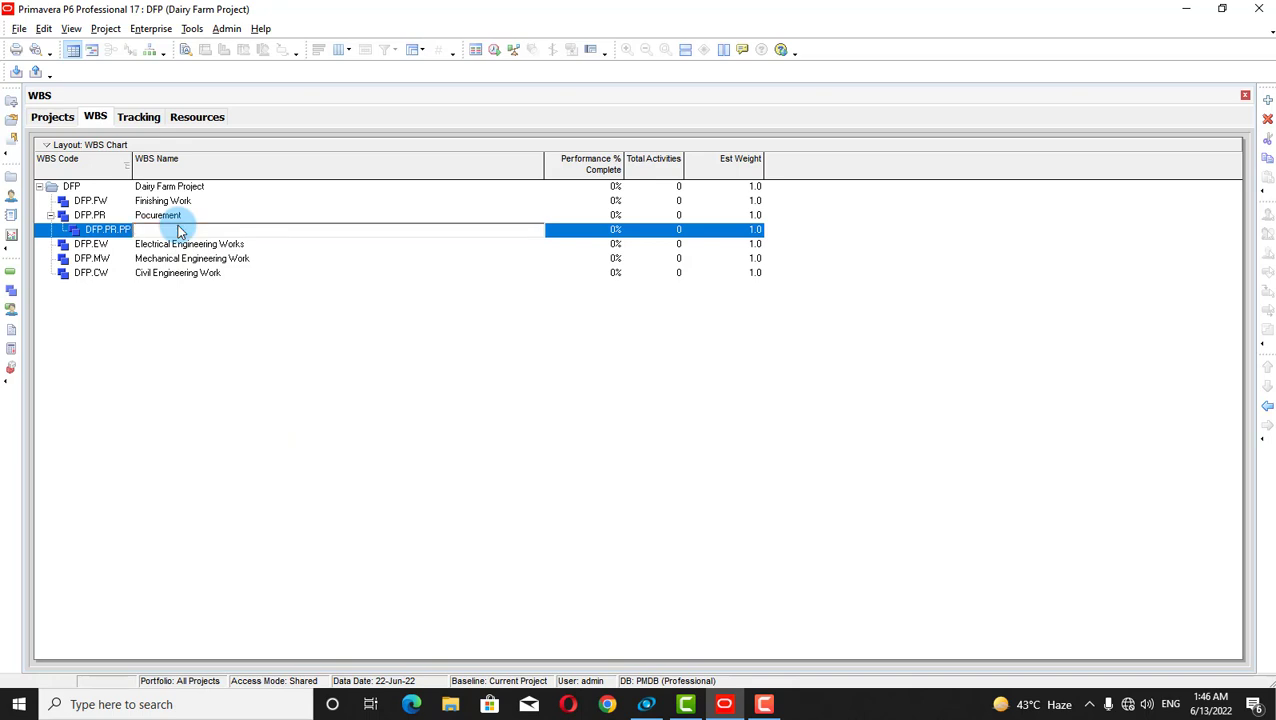
{"action": "type", "text": "Pump Procurement"}
{"action": "key", "text": "Return"}
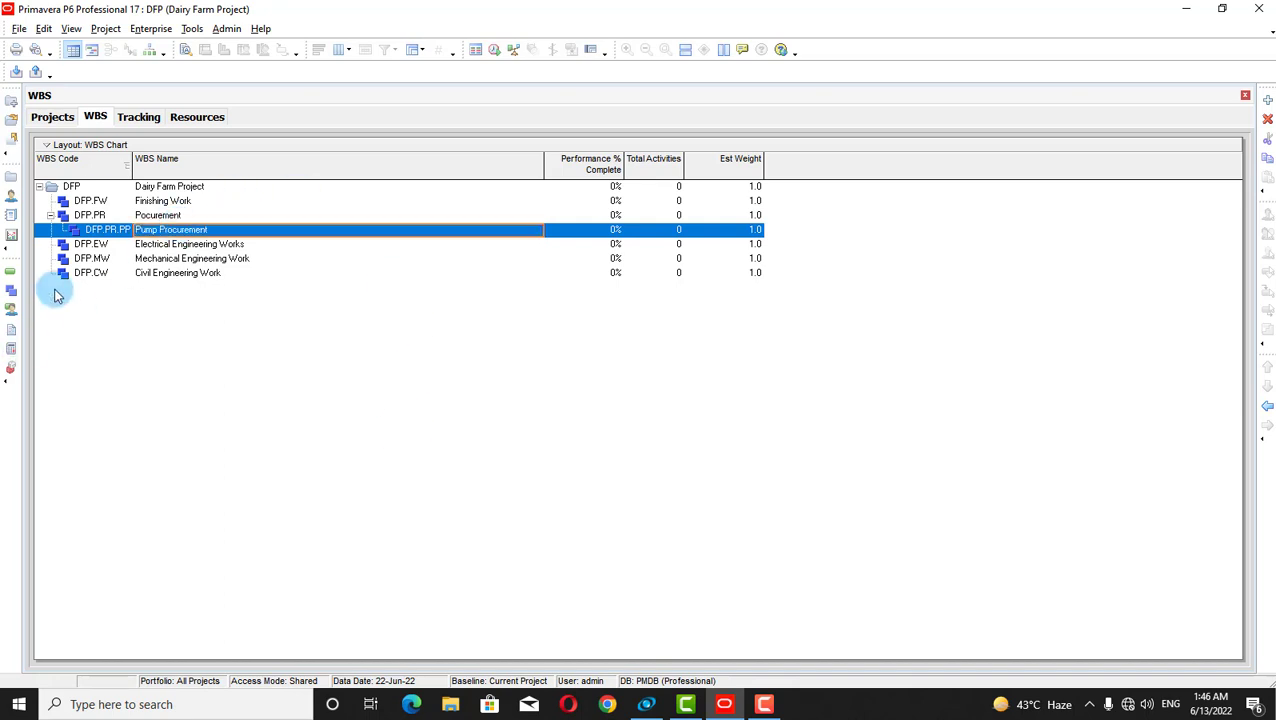
Add a second child WBS element under Pocurement with code HP and name Harvestor Procurement.
{"action": "left_click", "coordinate": [78, 216]}
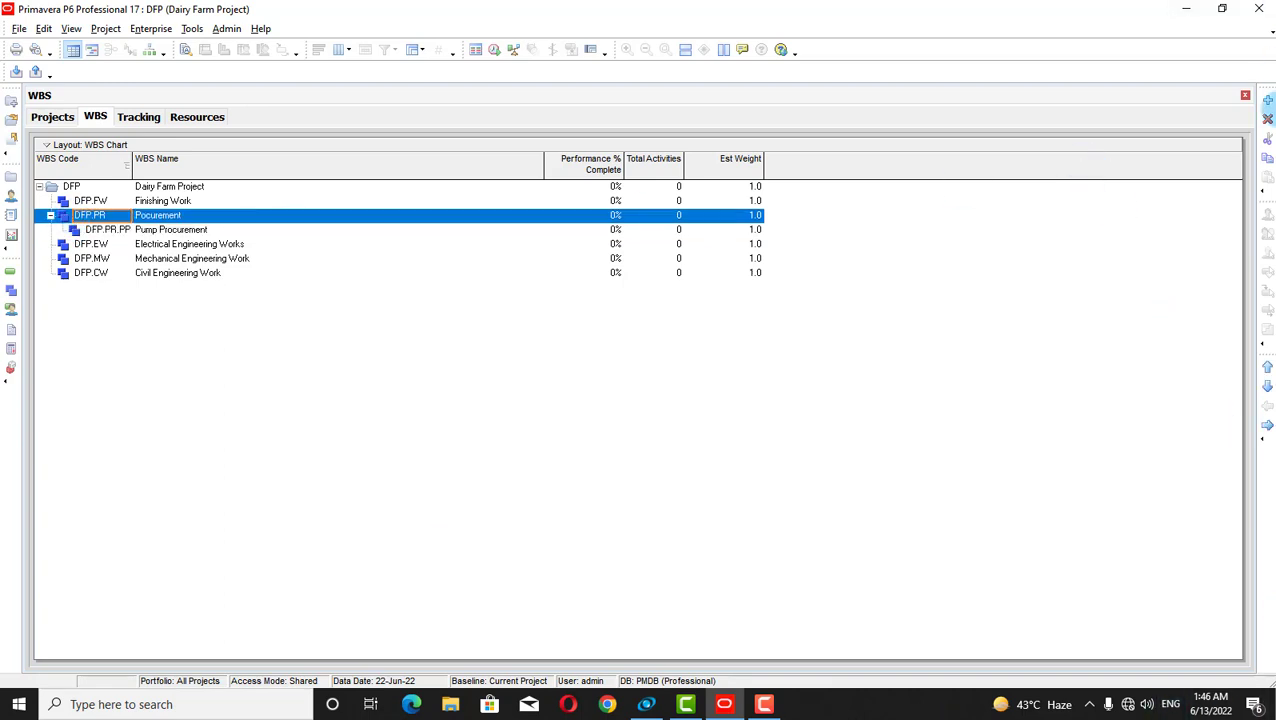
{"action": "left_click", "coordinate": [1266, 101]}
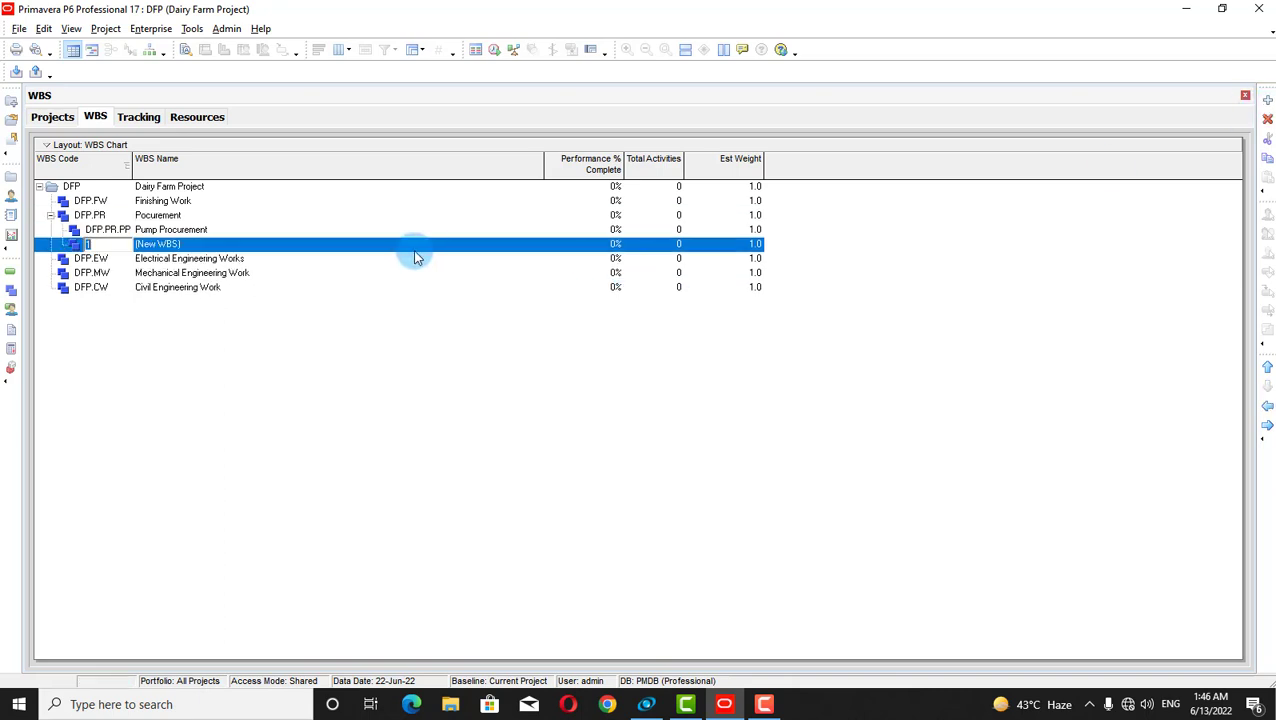
{"action": "key", "text": "BackSpace"}
{"action": "key", "text": "Return"}
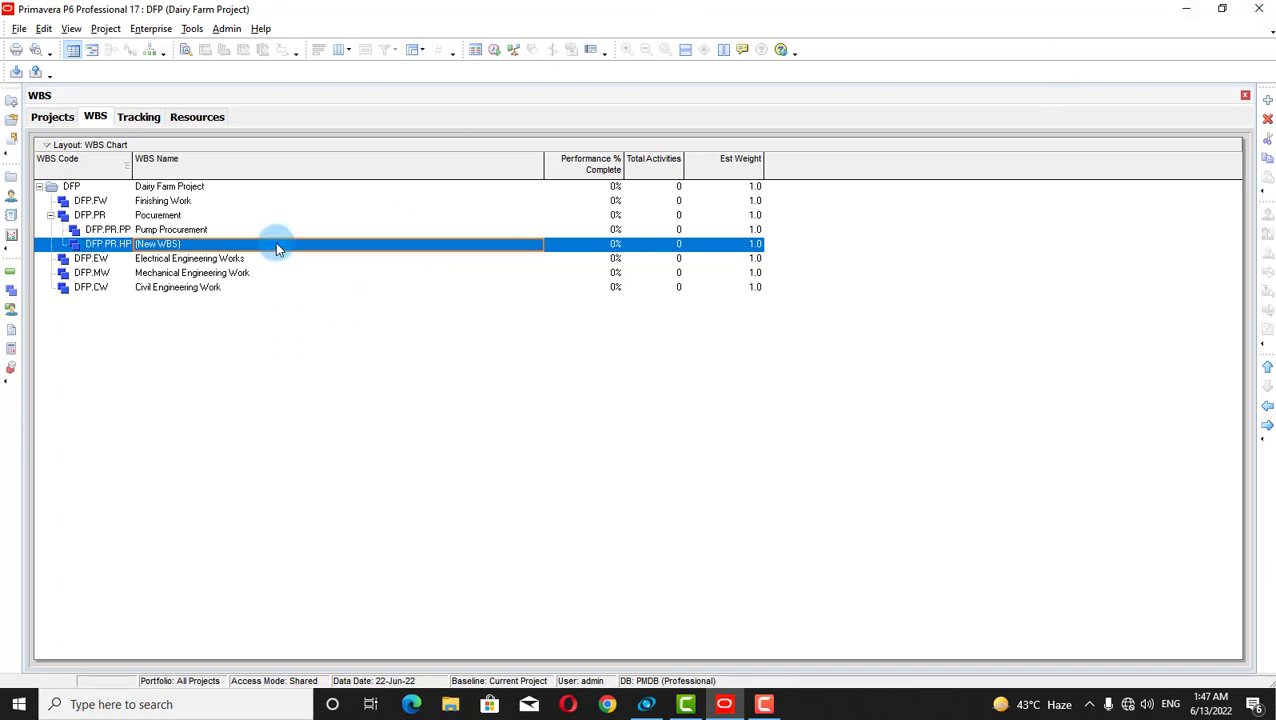
{"action": "key", "text": "BackSpace"}
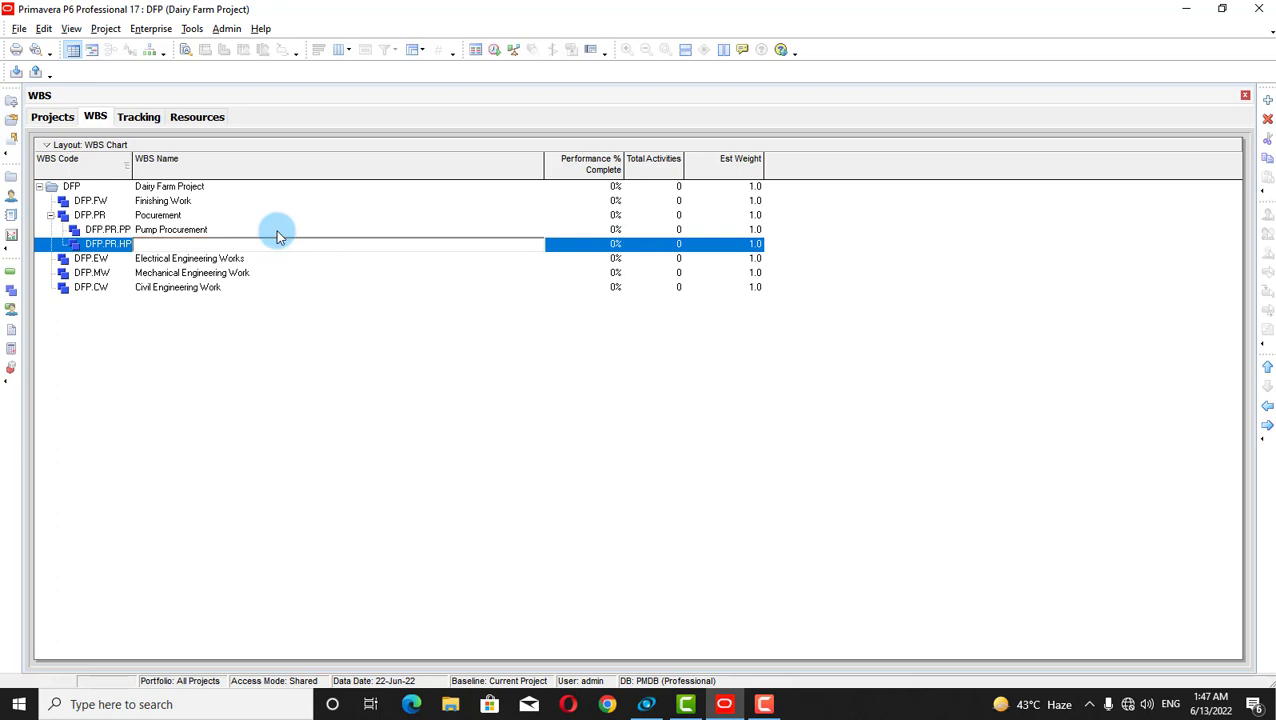
{"action": "type", "text": "Harvestor Procurement"}
{"action": "key", "text": "Return"}
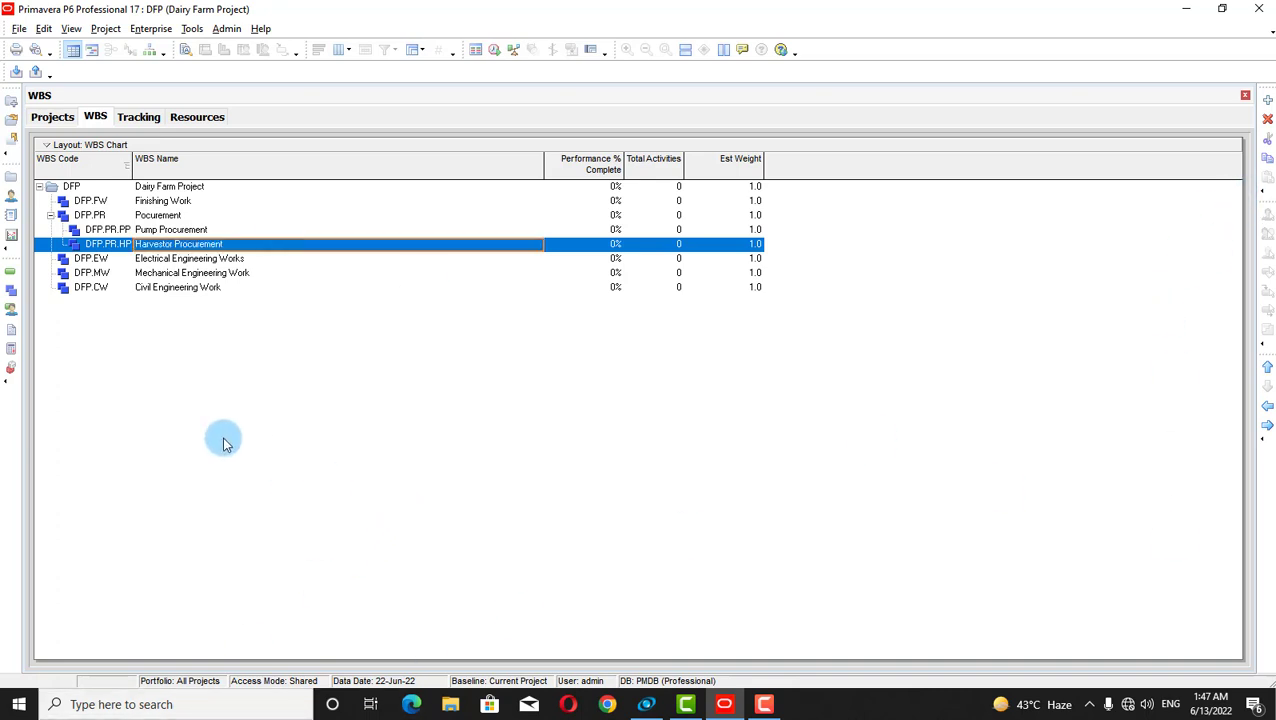
Add a child WBS element under Civil Engineering Work with code SC and name Shed Cnstruction.
{"action": "left_click", "coordinate": [229, 292]}
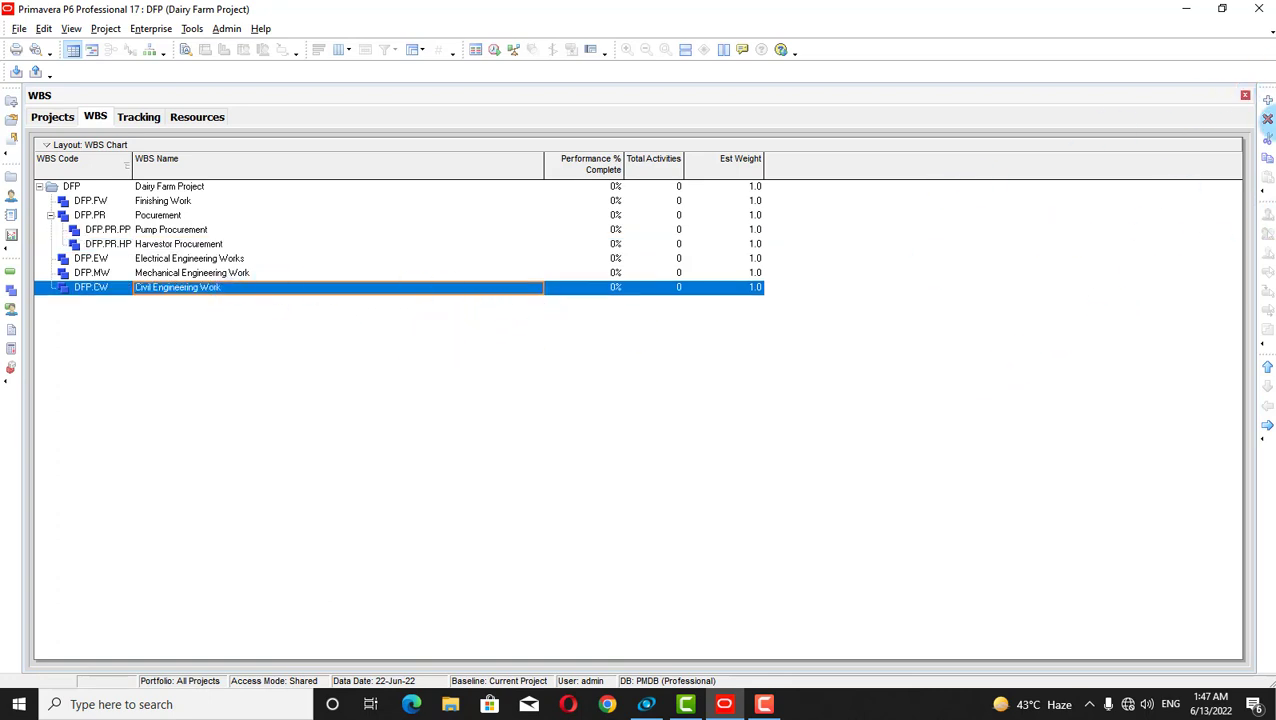
{"action": "left_click", "coordinate": [1267, 101]}
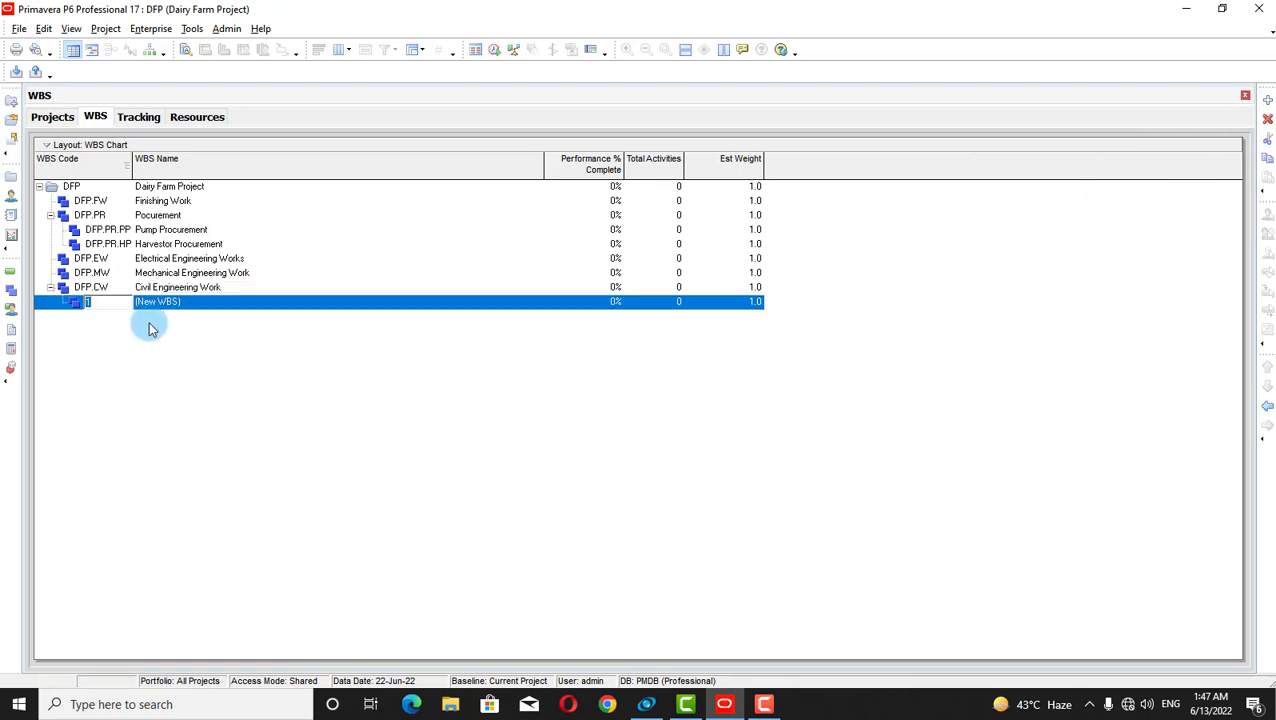
{"action": "key", "text": "BackSpace"}
{"action": "type", "text": "SC"}
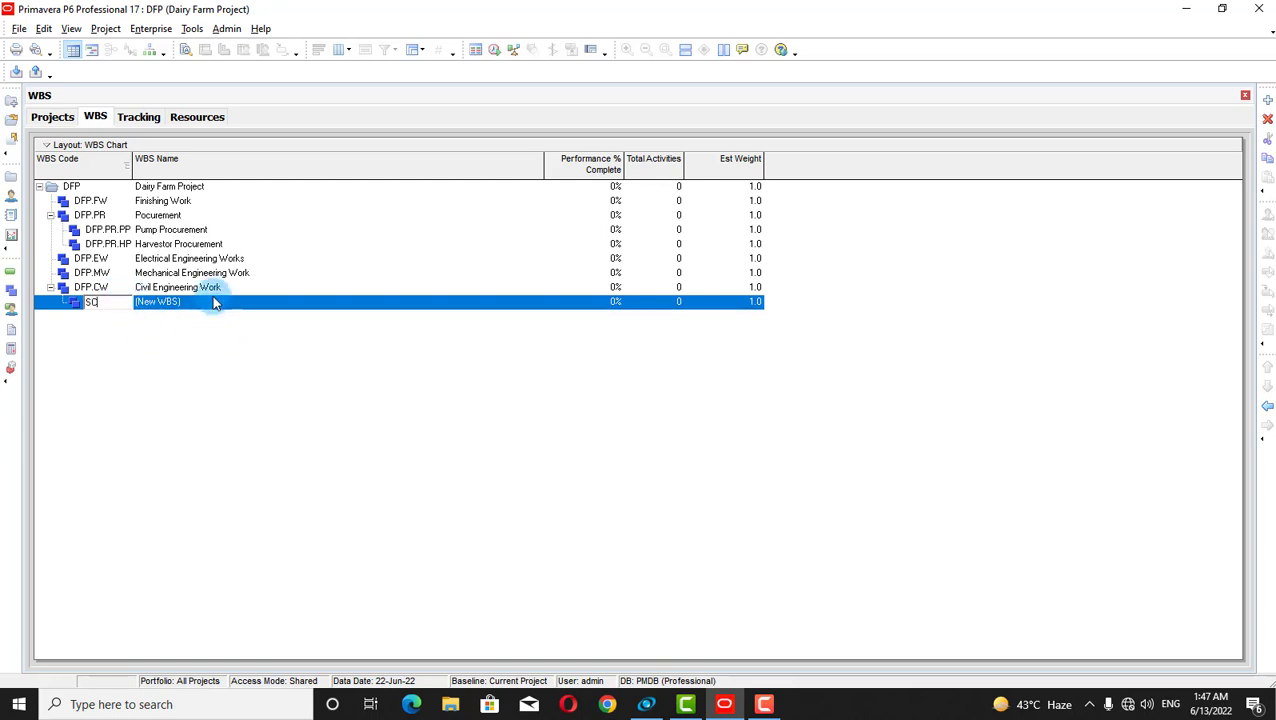
{"action": "left_click", "coordinate": [214, 304]}
{"action": "left_click", "coordinate": [216, 304]}
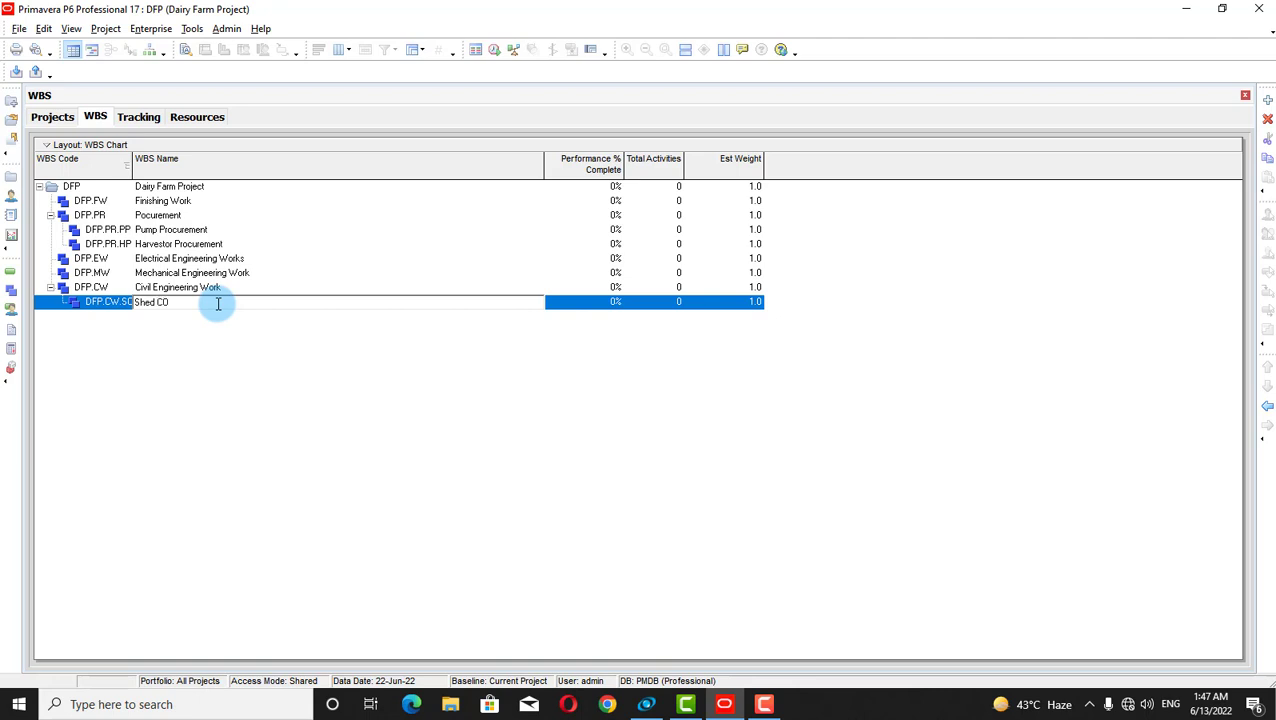
{"action": "type", "text": "Shed CO"}
{"action": "key", "text": "BackSpace"}
{"action": "type", "text": "nstruction"}
{"action": "key", "text": "Return"}
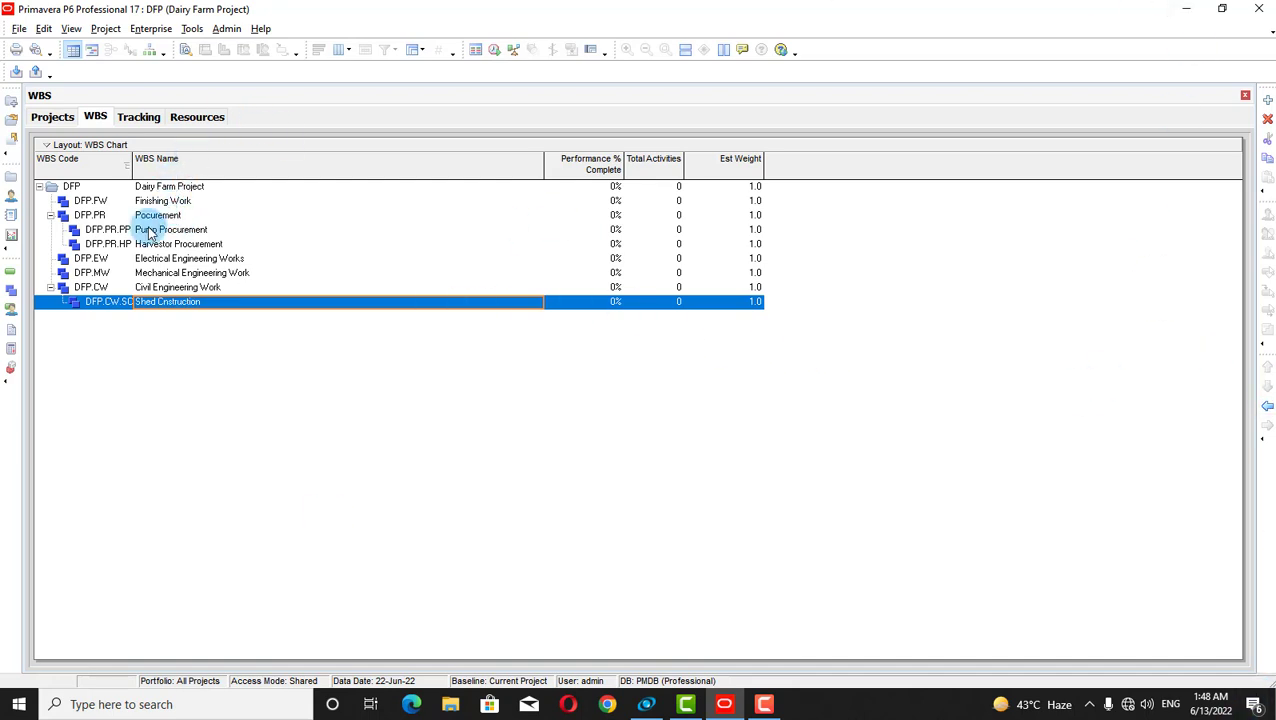
Move Civil Engineering Work up to the first place under Dairy Farm Project, above Finishing Work.
{"action": "left_click", "coordinate": [176, 289]}
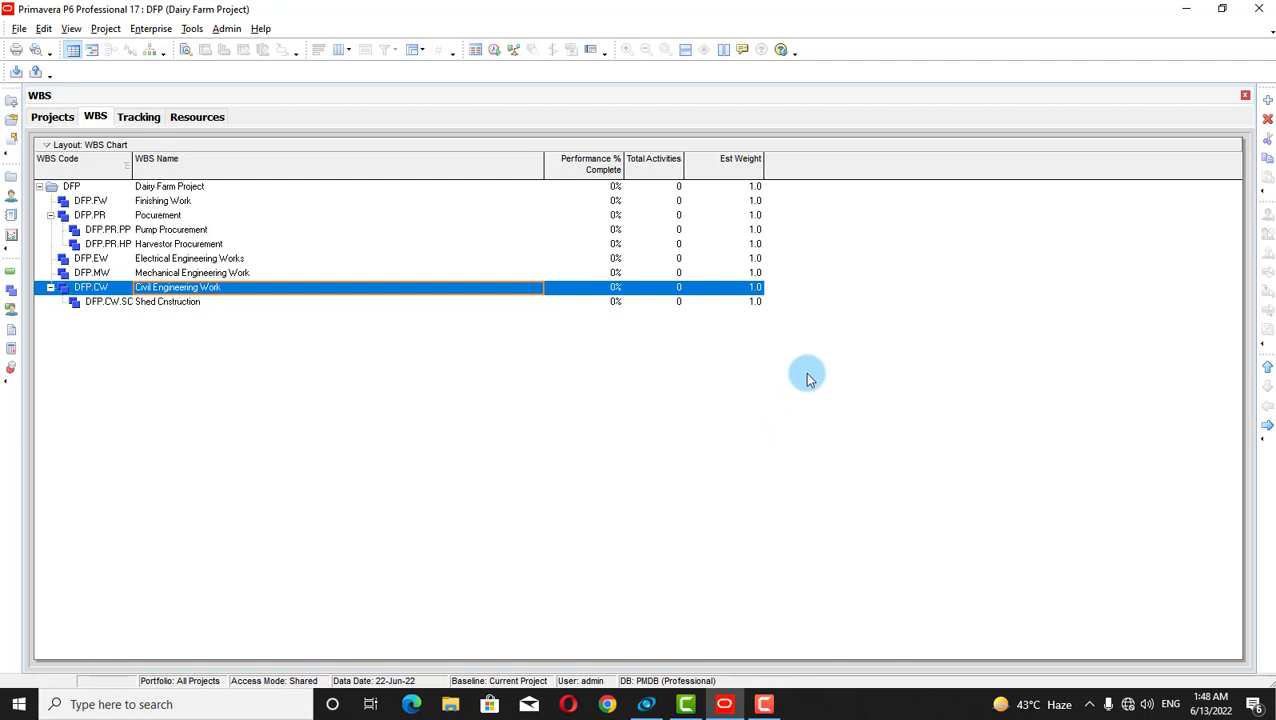
{"action": "left_click", "coordinate": [1268, 370]}
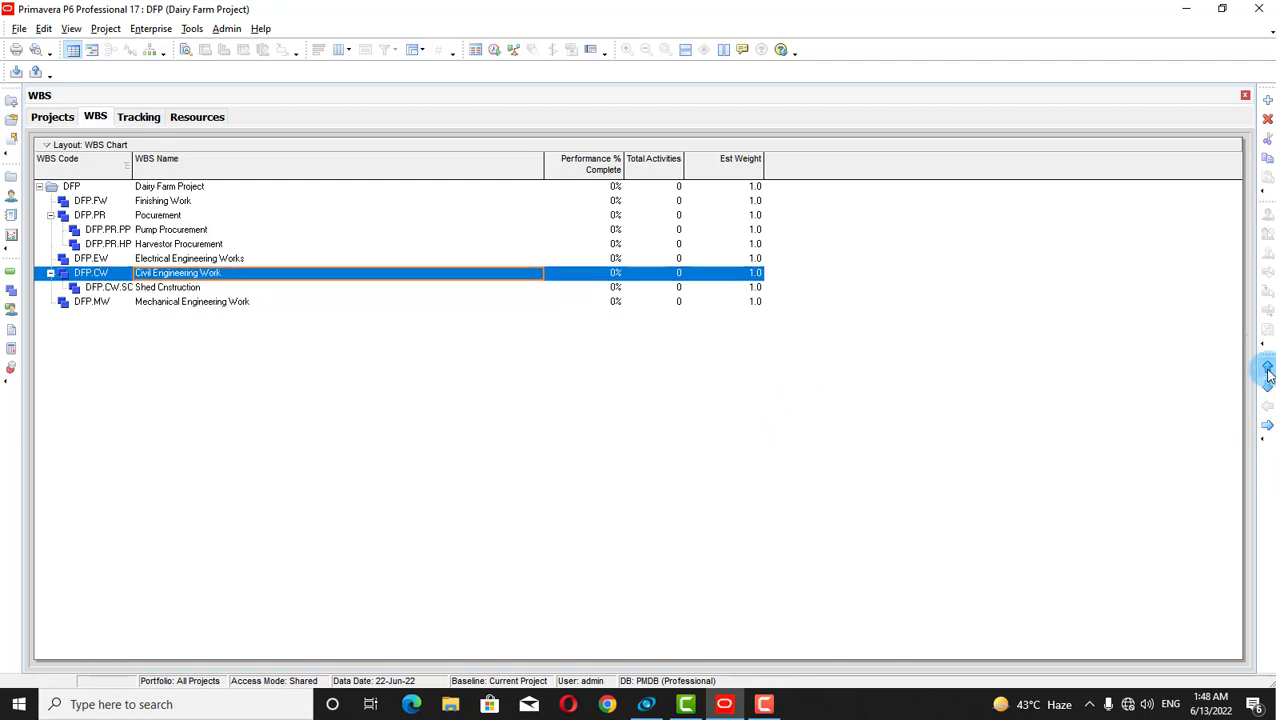
{"action": "left_click", "coordinate": [1268, 370]}
{"action": "left_click", "coordinate": [1268, 370]}
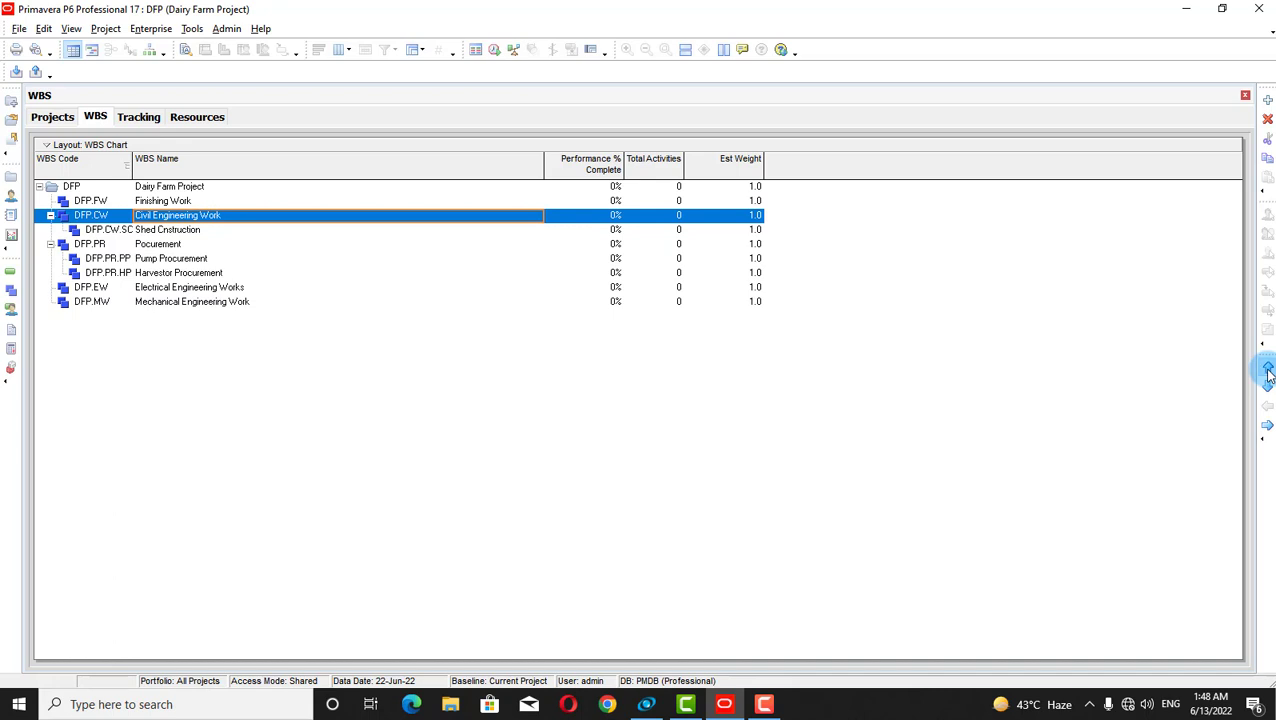
{"action": "left_click", "coordinate": [1268, 370]}
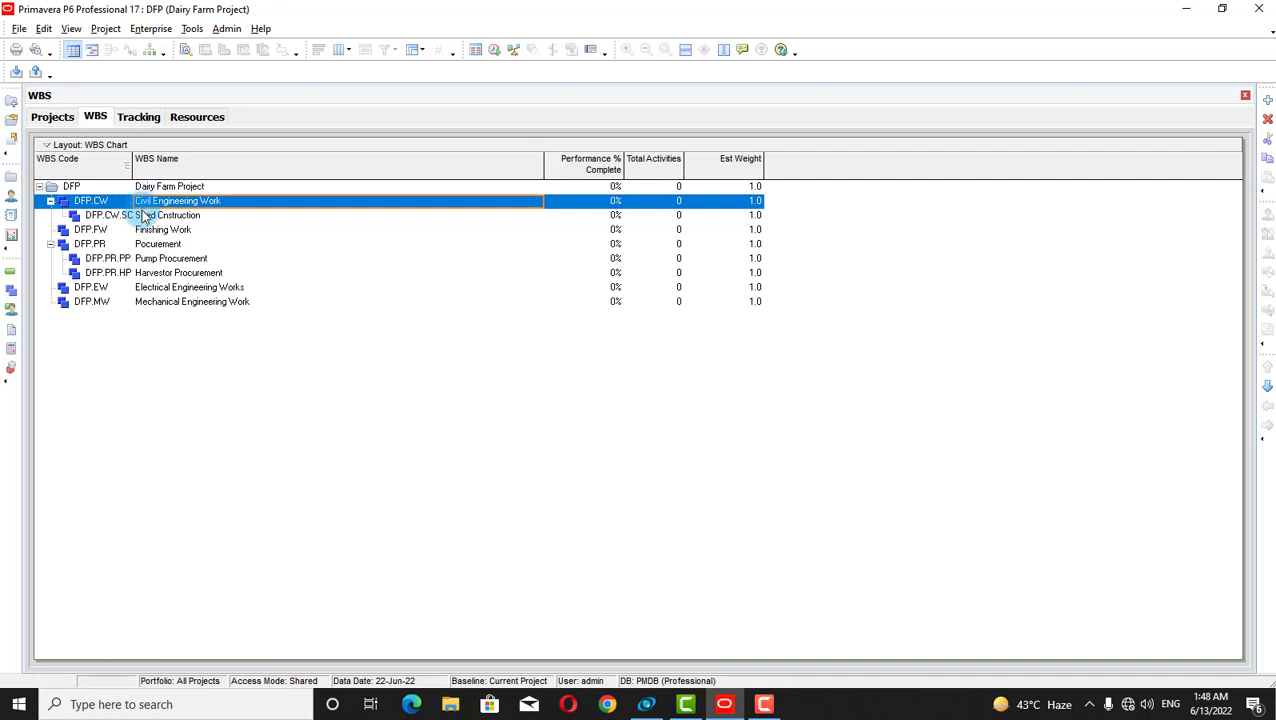
Move Mechanical Engineering Work up to the first place under Dairy Farm Project, above Civil Engineering Work.
{"action": "left_click", "coordinate": [165, 303]}
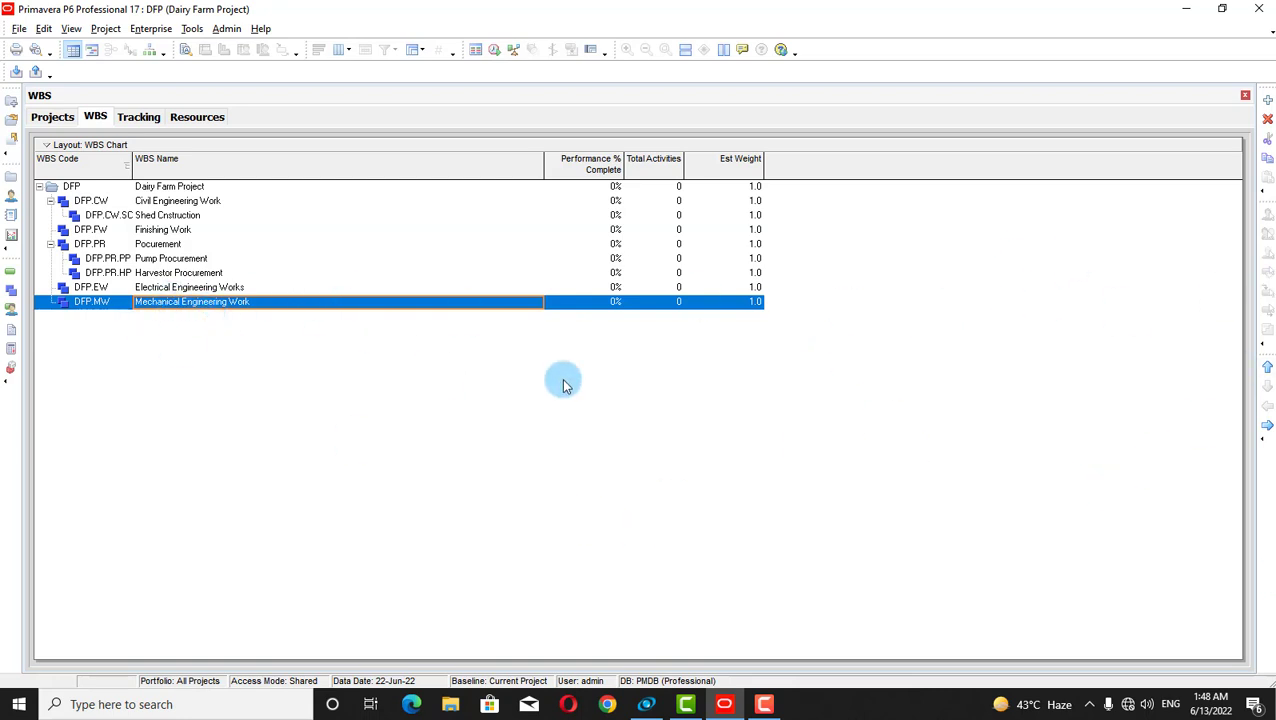
{"action": "left_click", "coordinate": [1268, 369]}
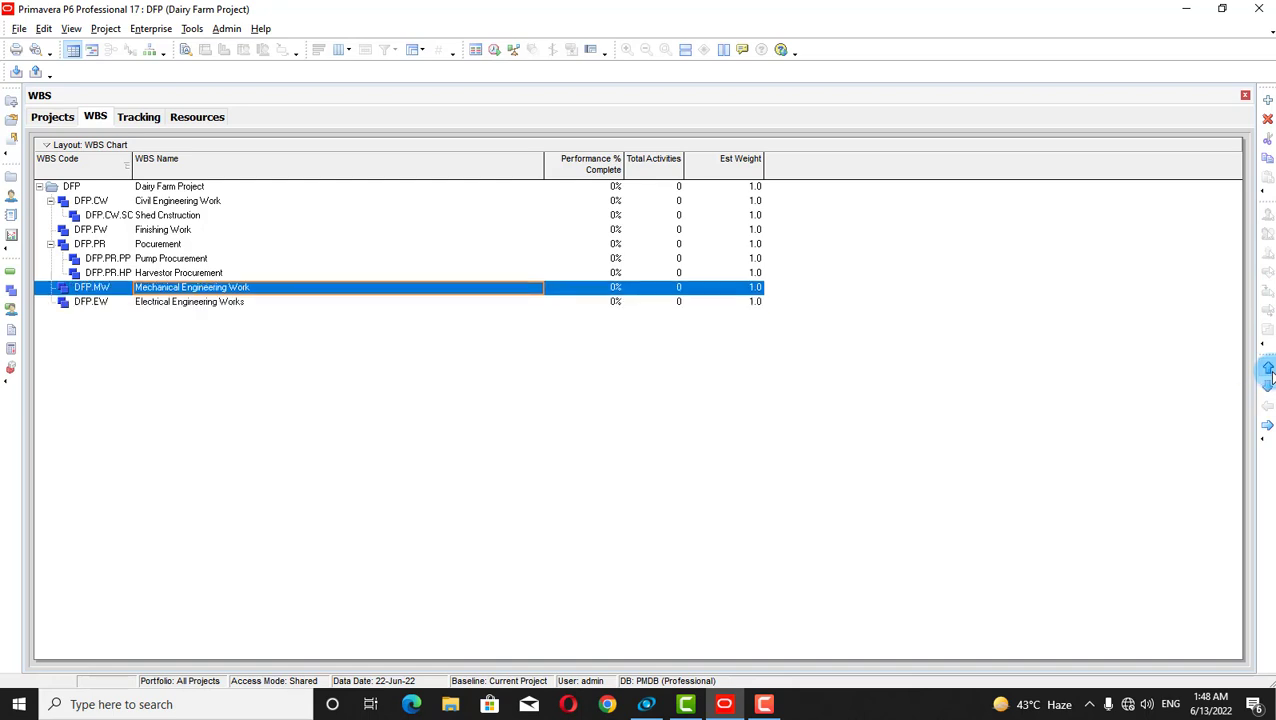
{"action": "left_click", "coordinate": [1268, 369]}
{"action": "left_click", "coordinate": [1268, 369]}
{"action": "left_click", "coordinate": [1267, 369]}
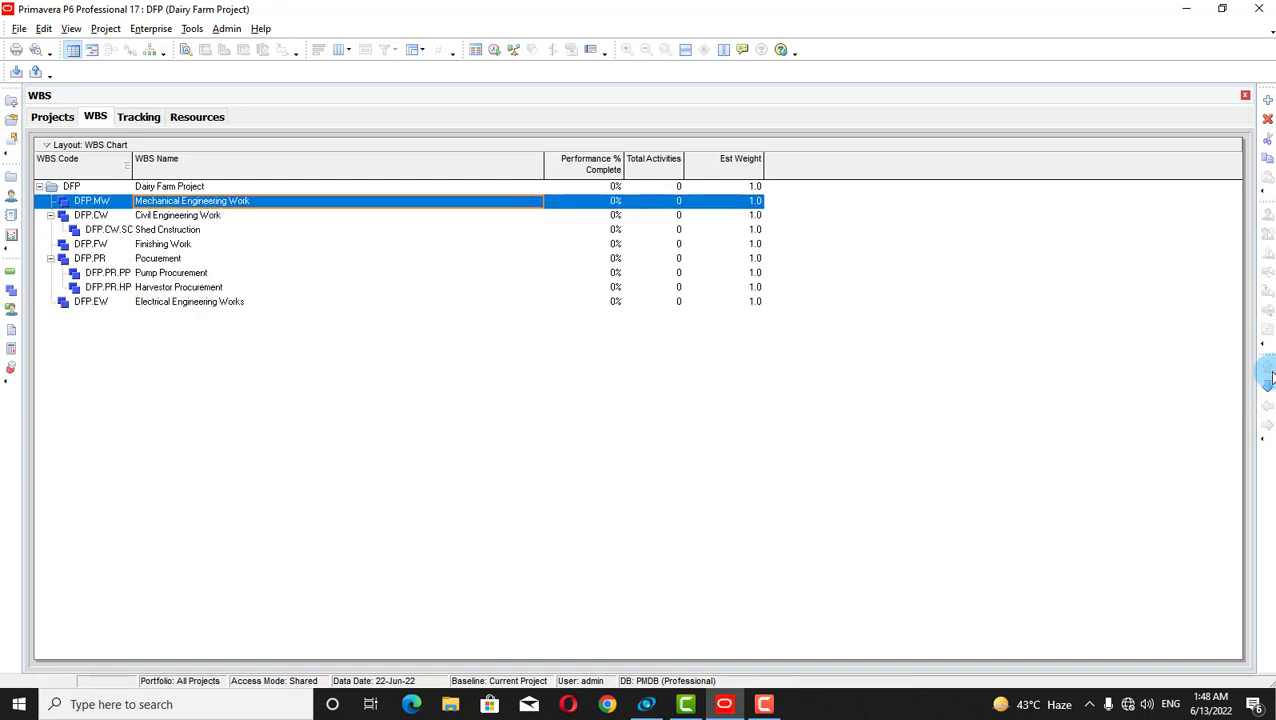
Move Mechanical Engineering Work down below Civil Engineering Work, and move Electrical Engineering Works up to sit directly above Finishing Work.
{"action": "left_click", "coordinate": [1268, 388]}
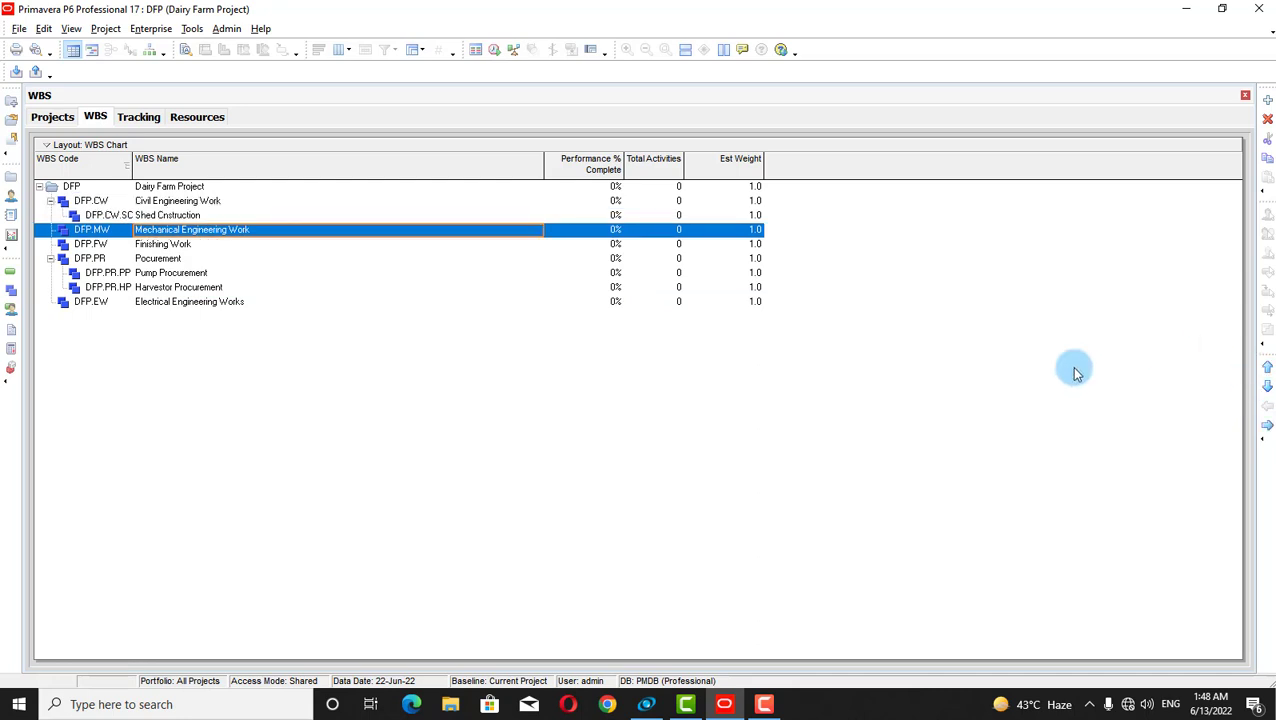
{"action": "left_click", "coordinate": [178, 302]}
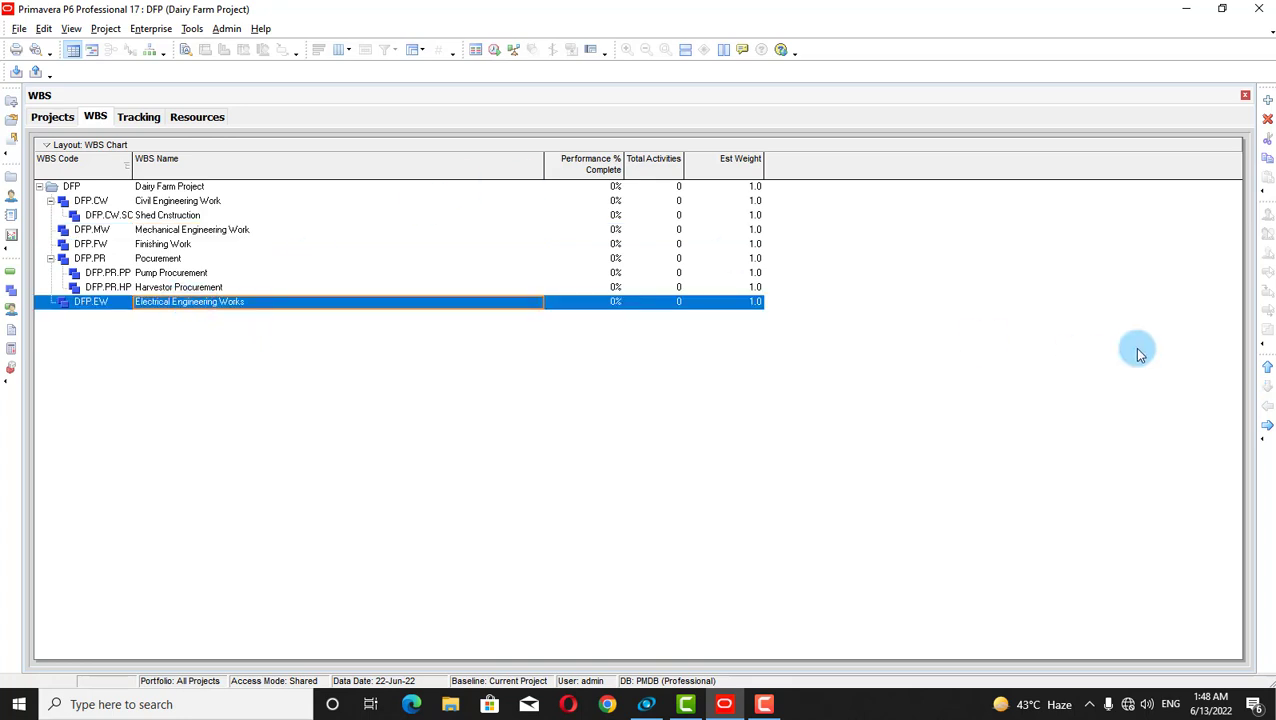
{"action": "left_click", "coordinate": [1267, 369]}
{"action": "left_click", "coordinate": [1267, 369]}
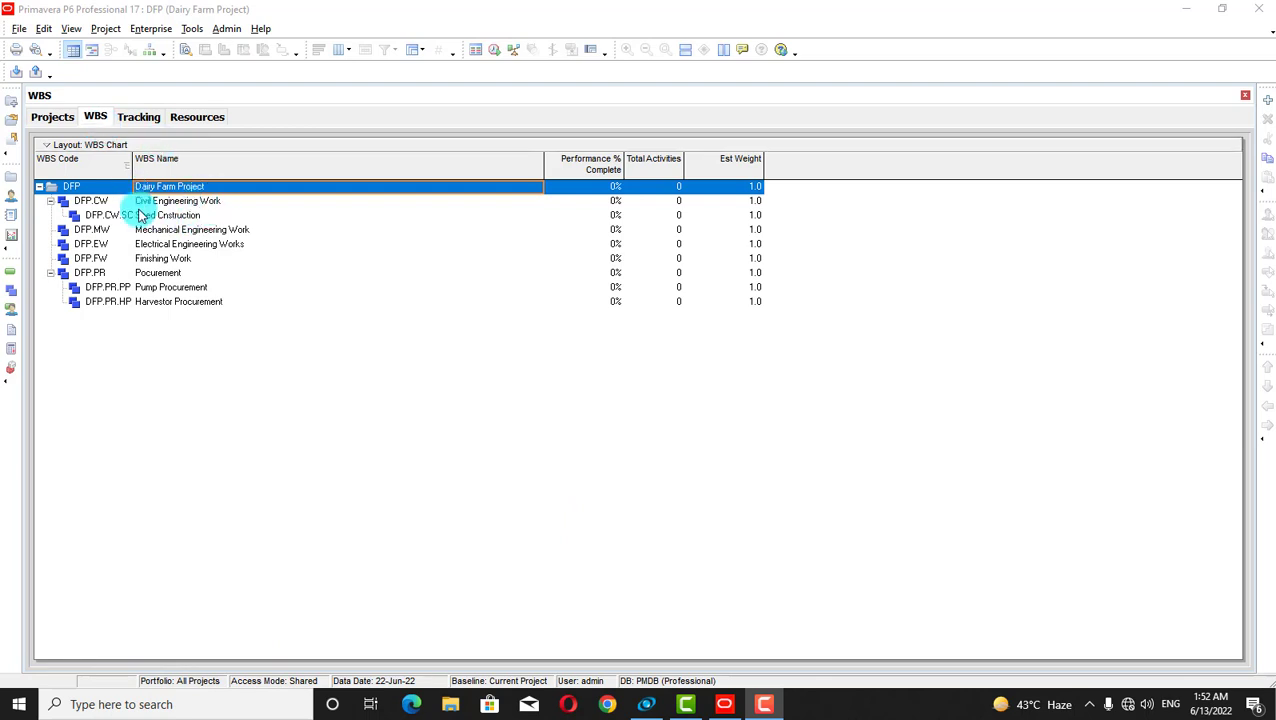
Open the WBS details of Civil Engineering Work and set its status to Active.
{"action": "left_click", "coordinate": [186, 203]}
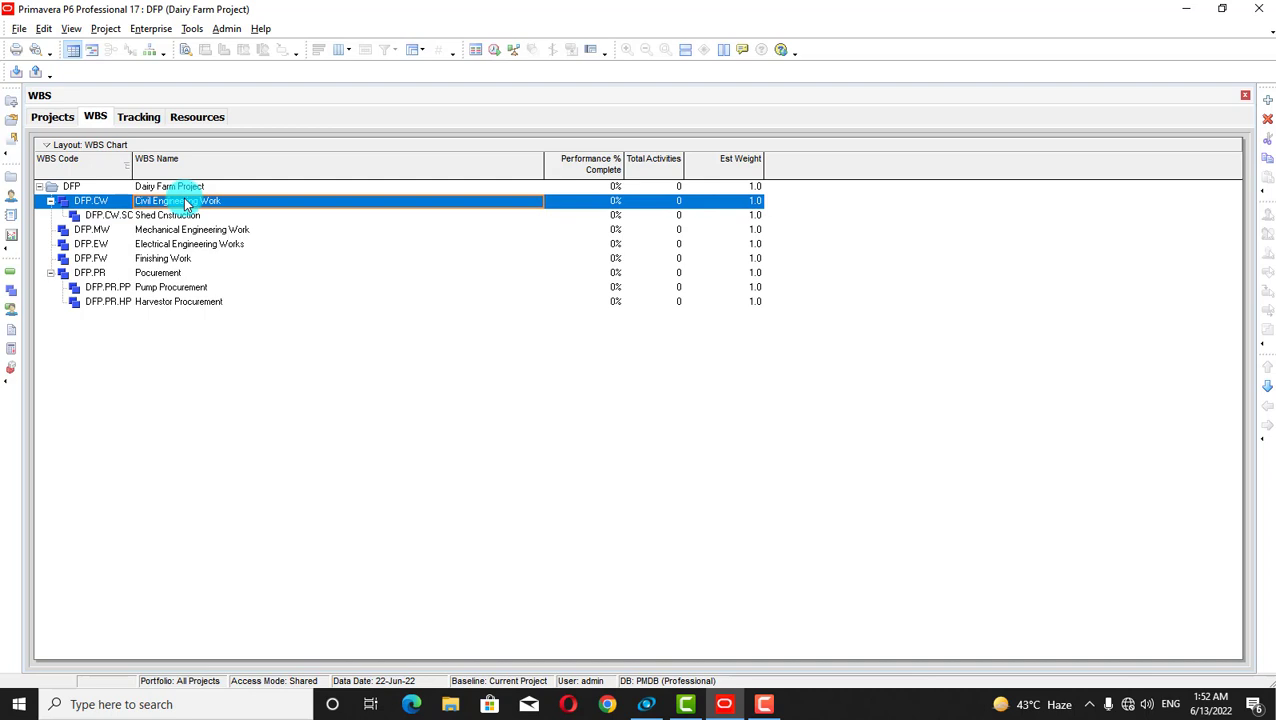
{"action": "right_click", "coordinate": [186, 204]}
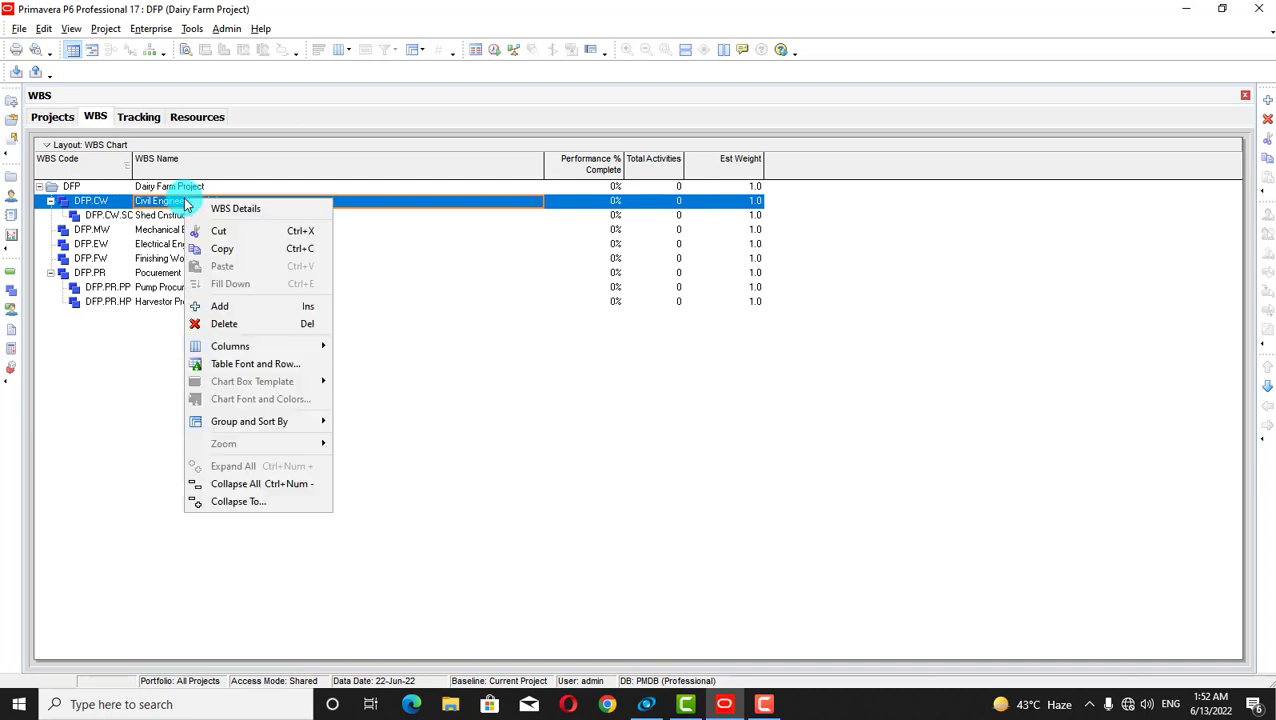
{"action": "left_click", "coordinate": [247, 210]}
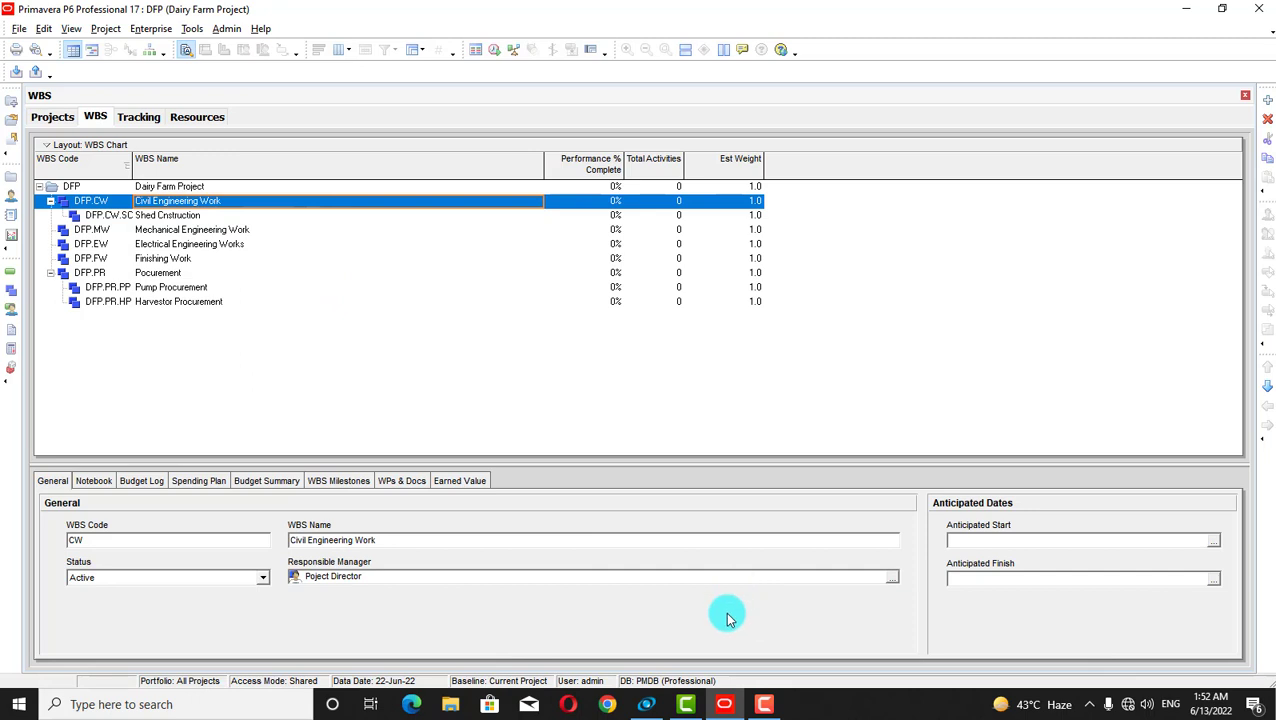
{"action": "left_click", "coordinate": [264, 580]}
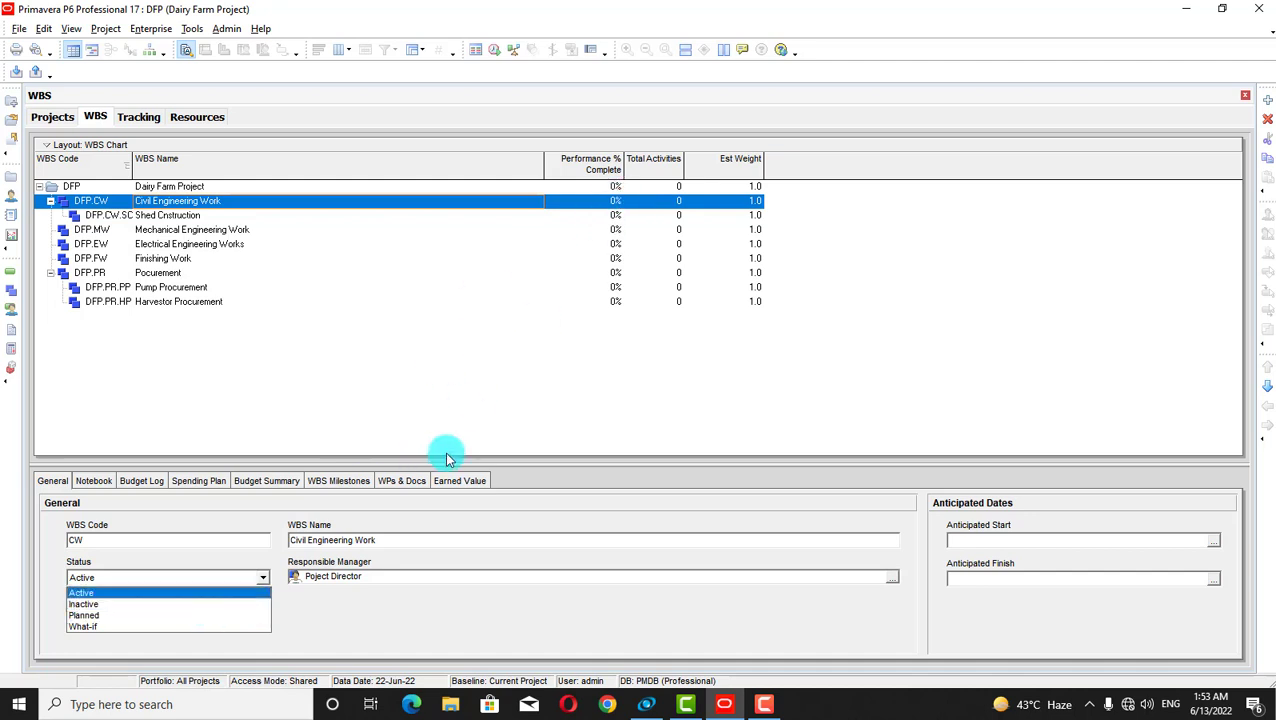
{"action": "left_click", "coordinate": [200, 593]}
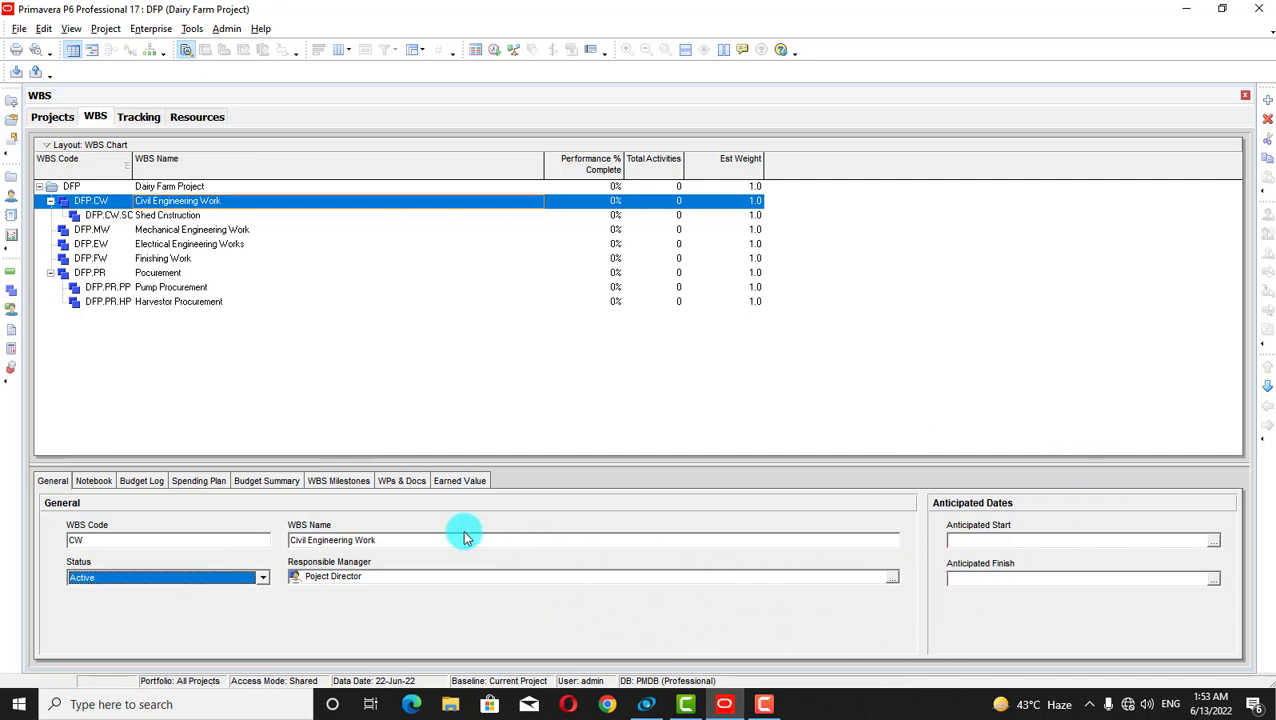
Set the anticipated start of Civil Engineering Work to 22-Jun-22.
{"action": "left_click", "coordinate": [1216, 543]}
{"action": "left_click", "coordinate": [1214, 541]}
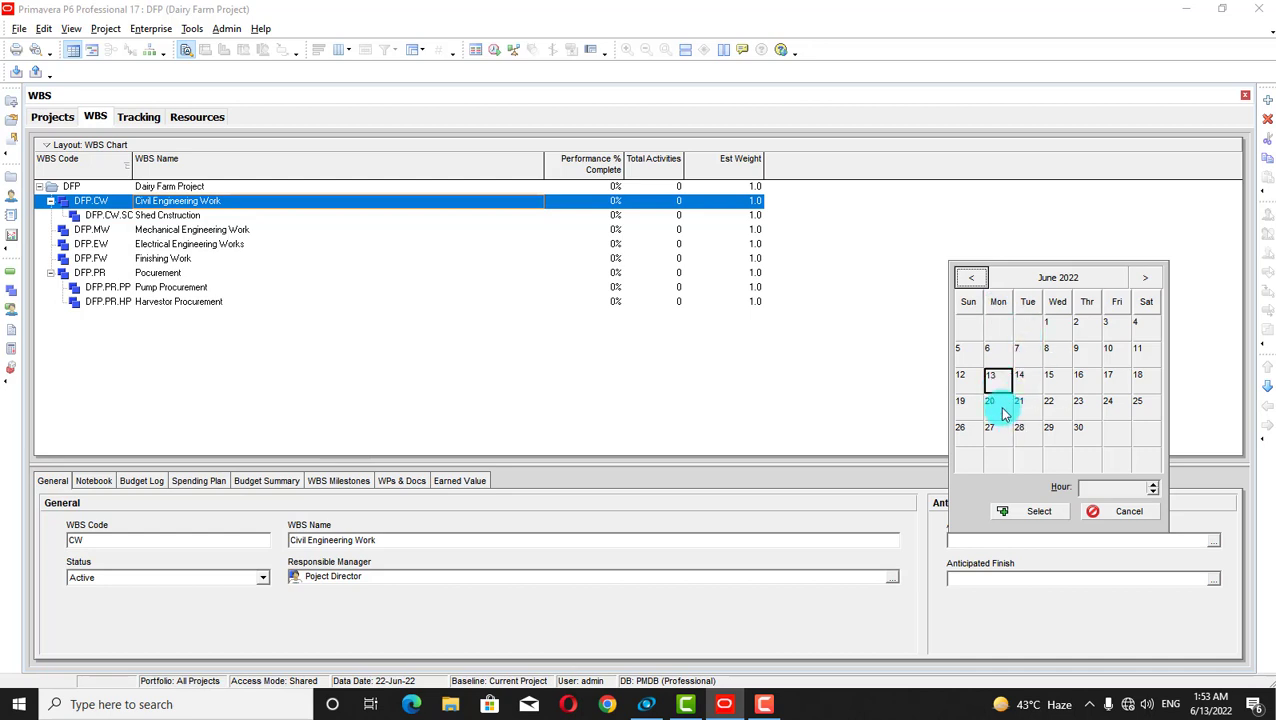
{"action": "left_click", "coordinate": [1052, 404]}
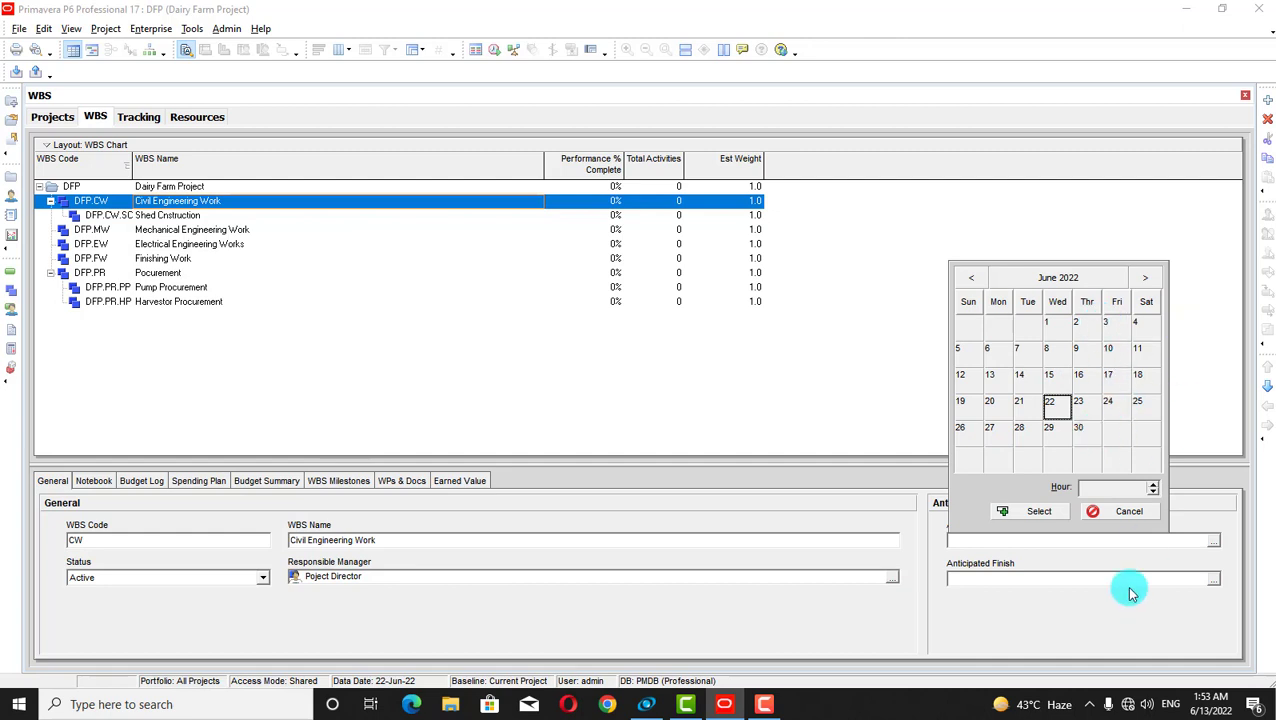
{"action": "left_click", "coordinate": [1041, 510]}
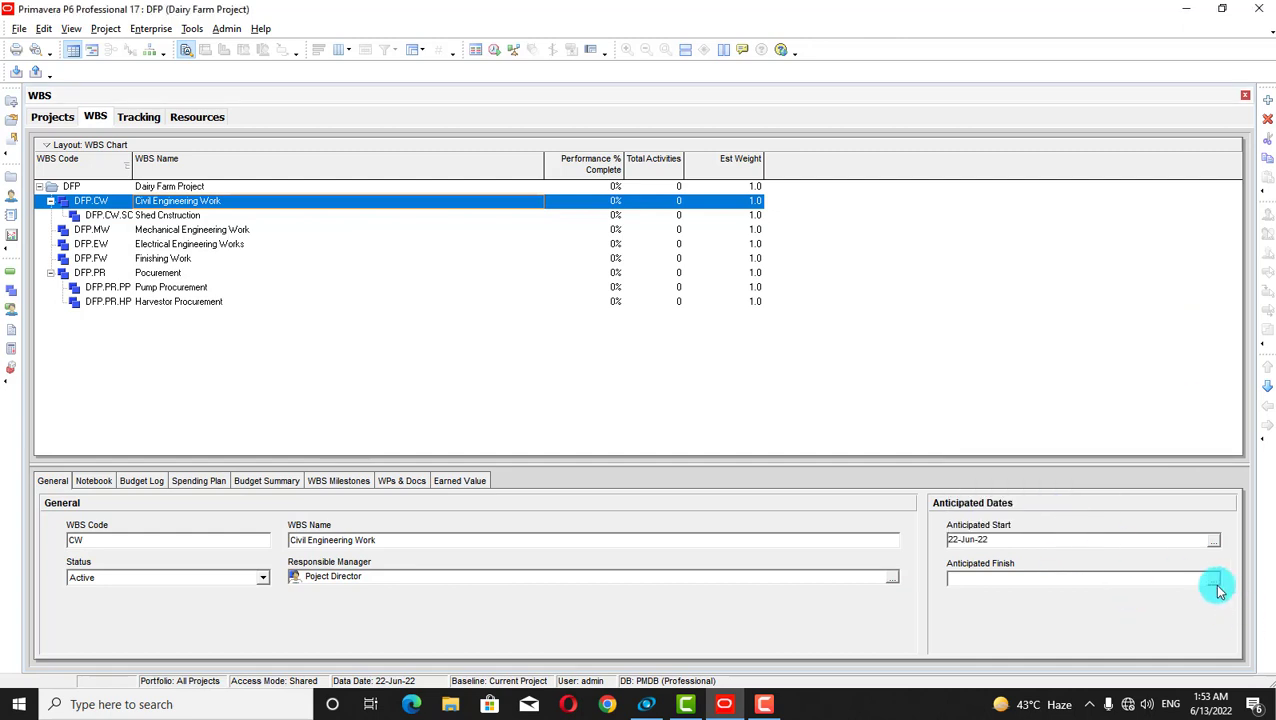
Set the anticipated finish of Civil Engineering Work to 04-Jul-22.
{"action": "left_click", "coordinate": [1213, 580]}
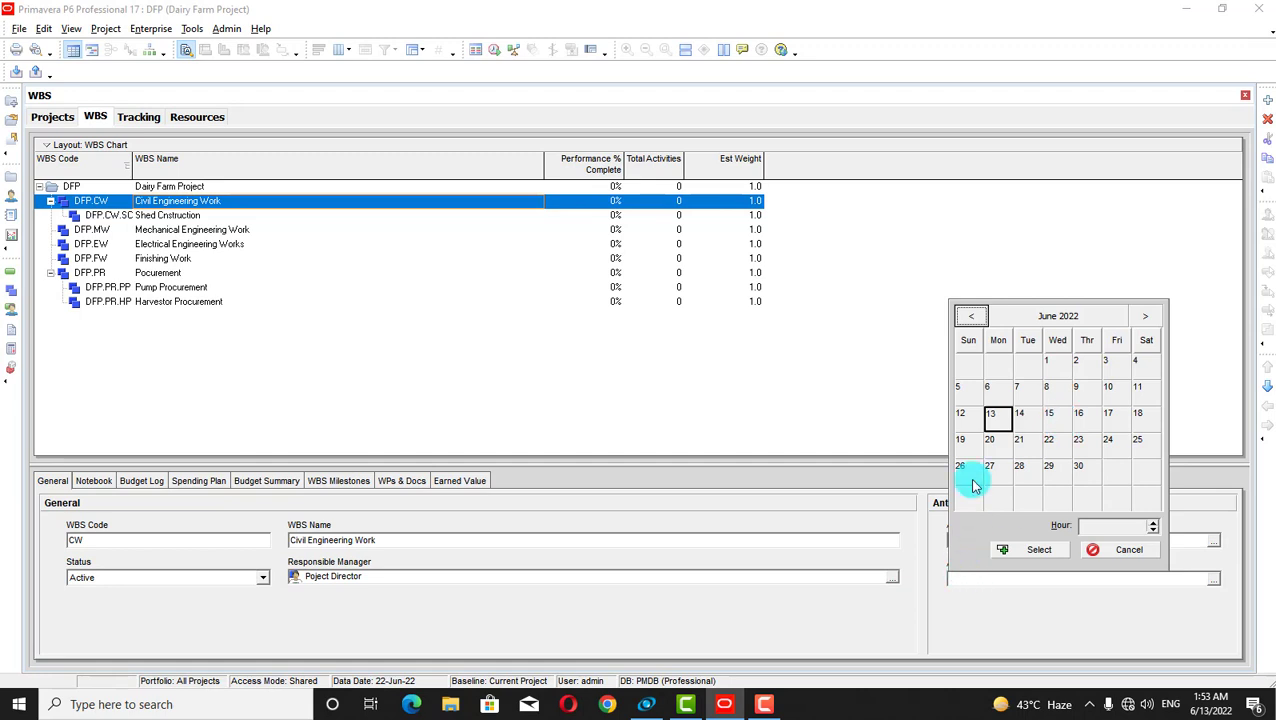
{"action": "left_click", "coordinate": [1148, 316]}
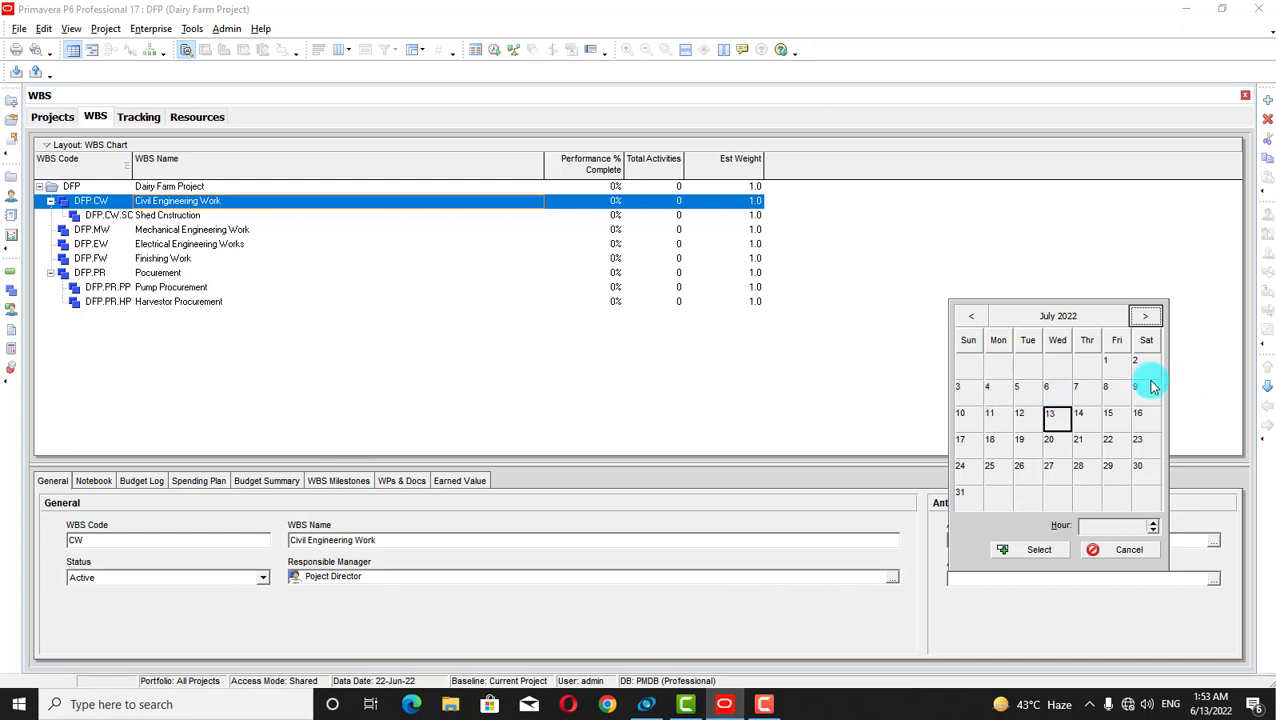
{"action": "left_click", "coordinate": [990, 390]}
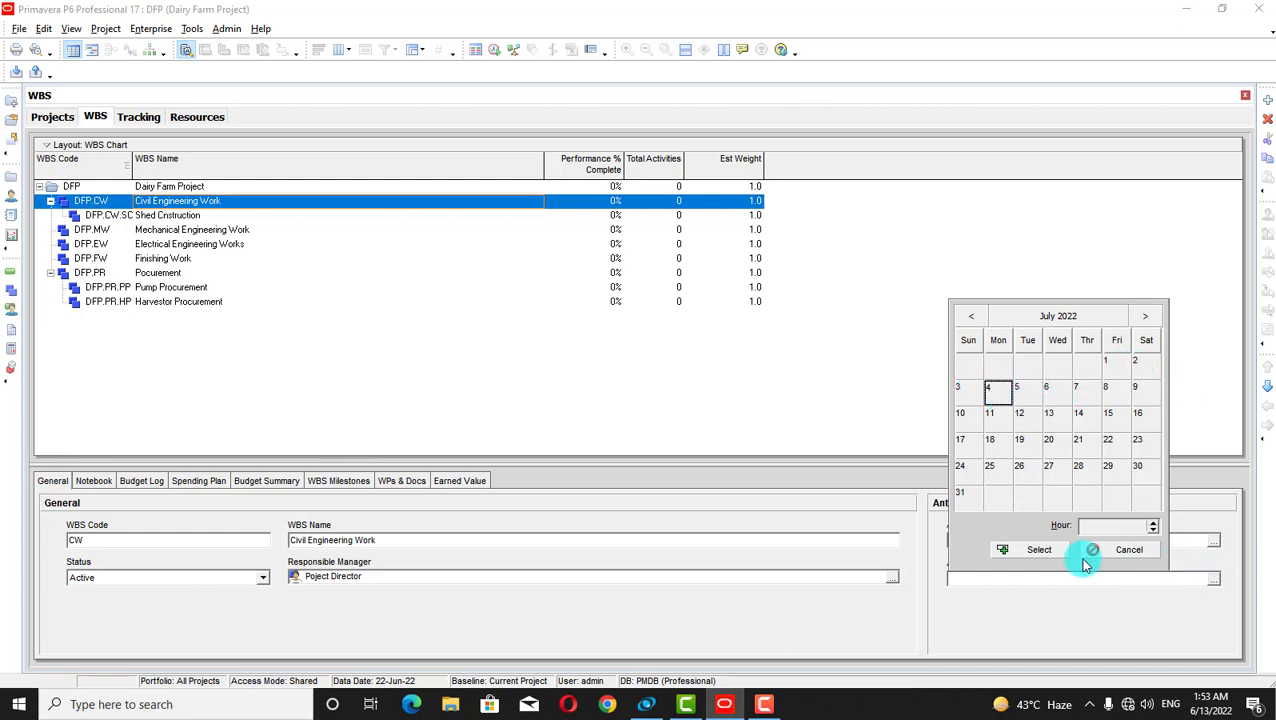
{"action": "left_click", "coordinate": [1040, 551]}
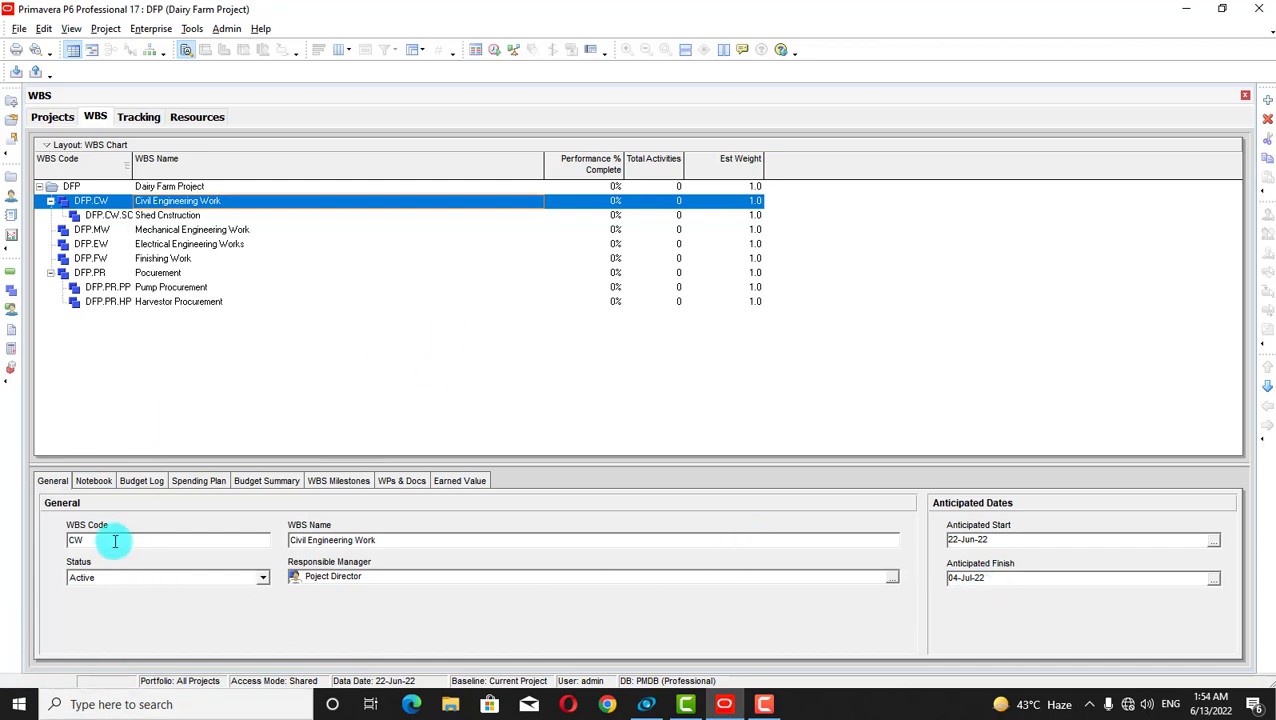
Examine Civil Engineering Work's notebook, budget log, spending plan, budget summary, WBS milestones, work products and documents, and earned value settings.
{"action": "left_click", "coordinate": [97, 481]}
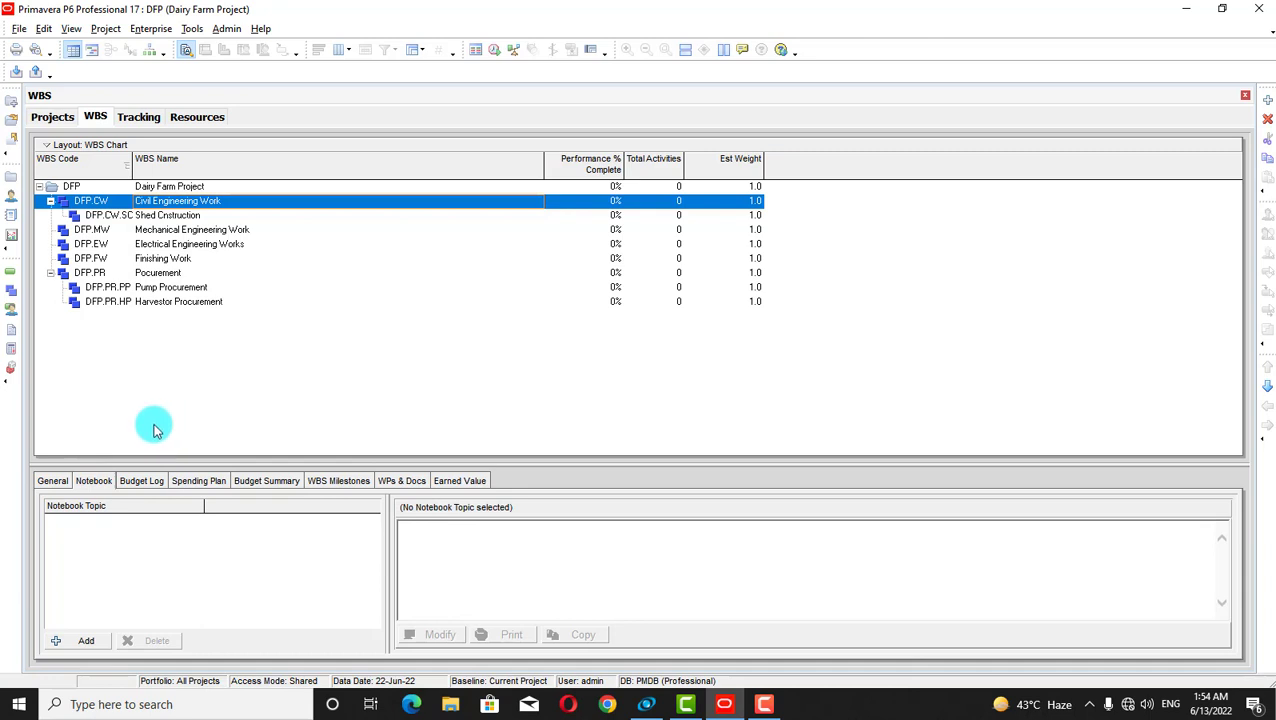
{"action": "left_click", "coordinate": [145, 484]}
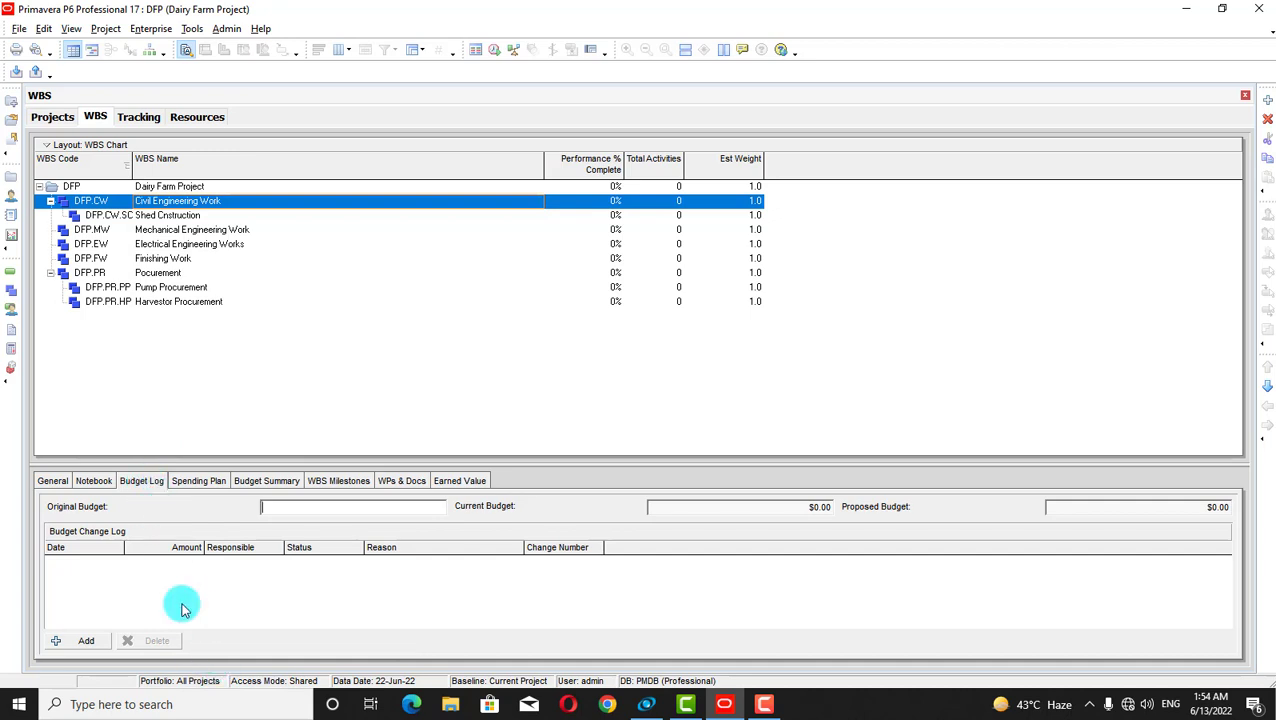
{"action": "left_click", "coordinate": [200, 482]}
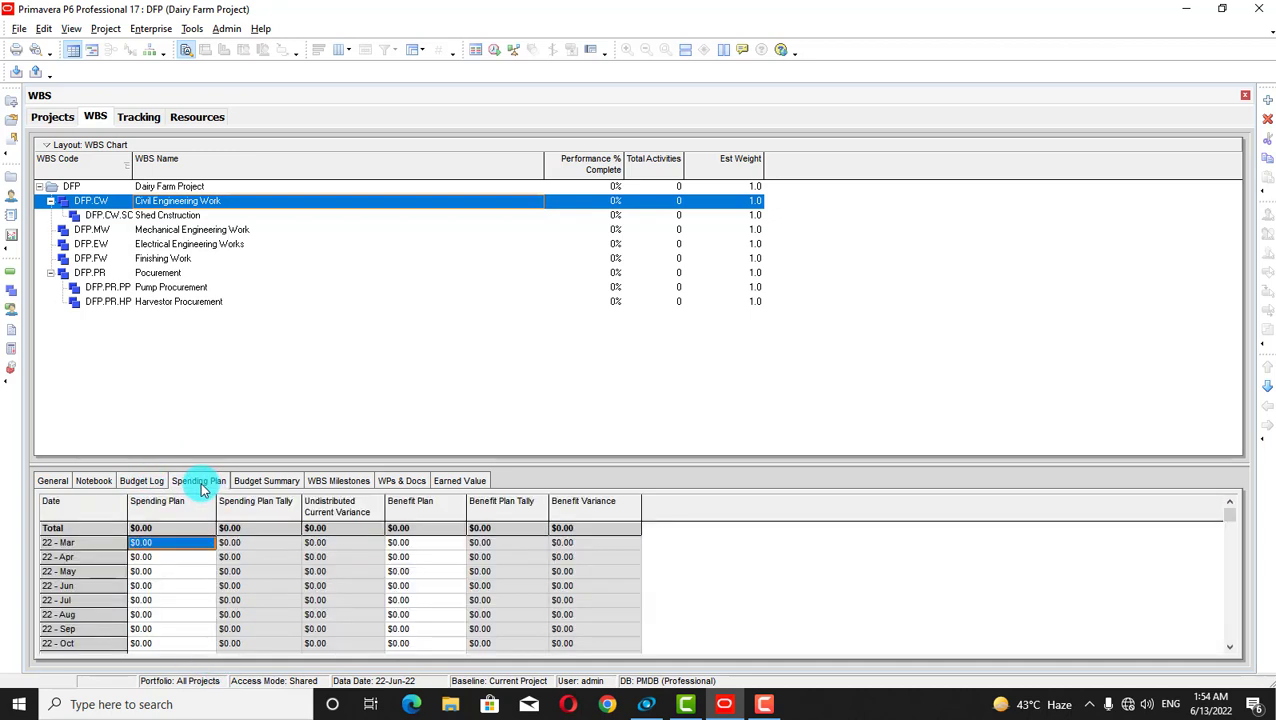
{"action": "left_click", "coordinate": [262, 482]}
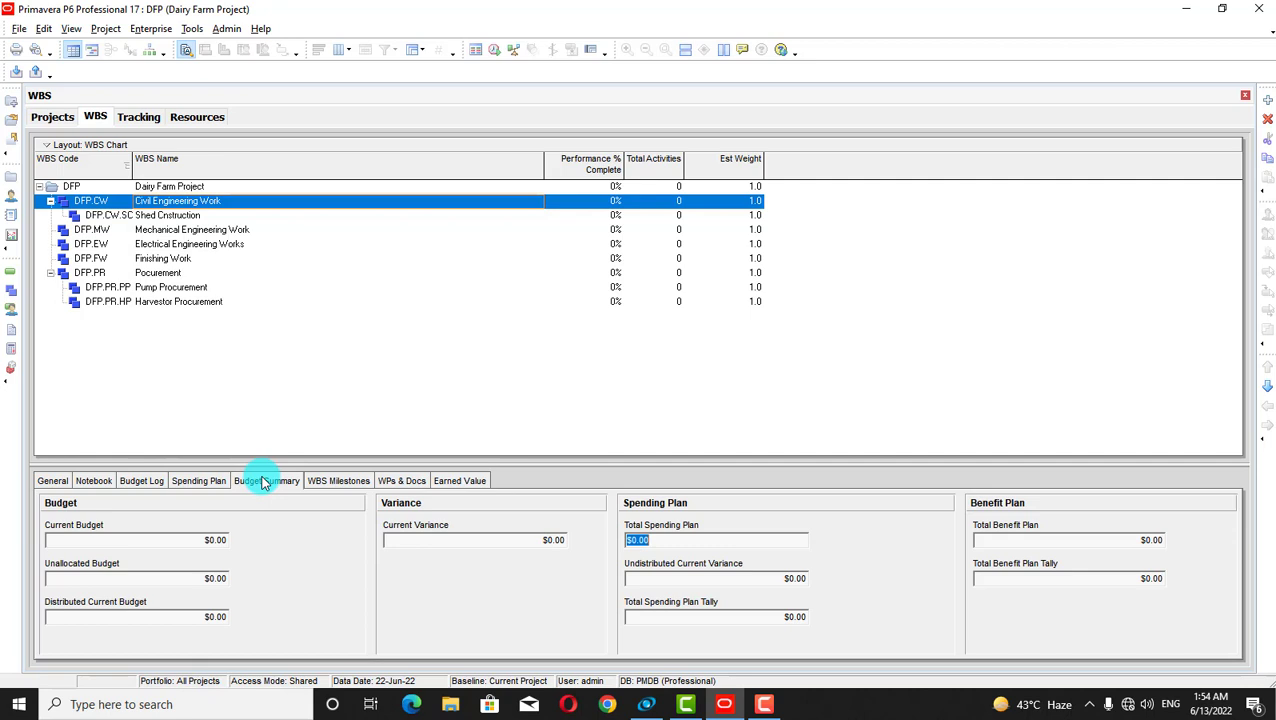
{"action": "left_click", "coordinate": [338, 483]}
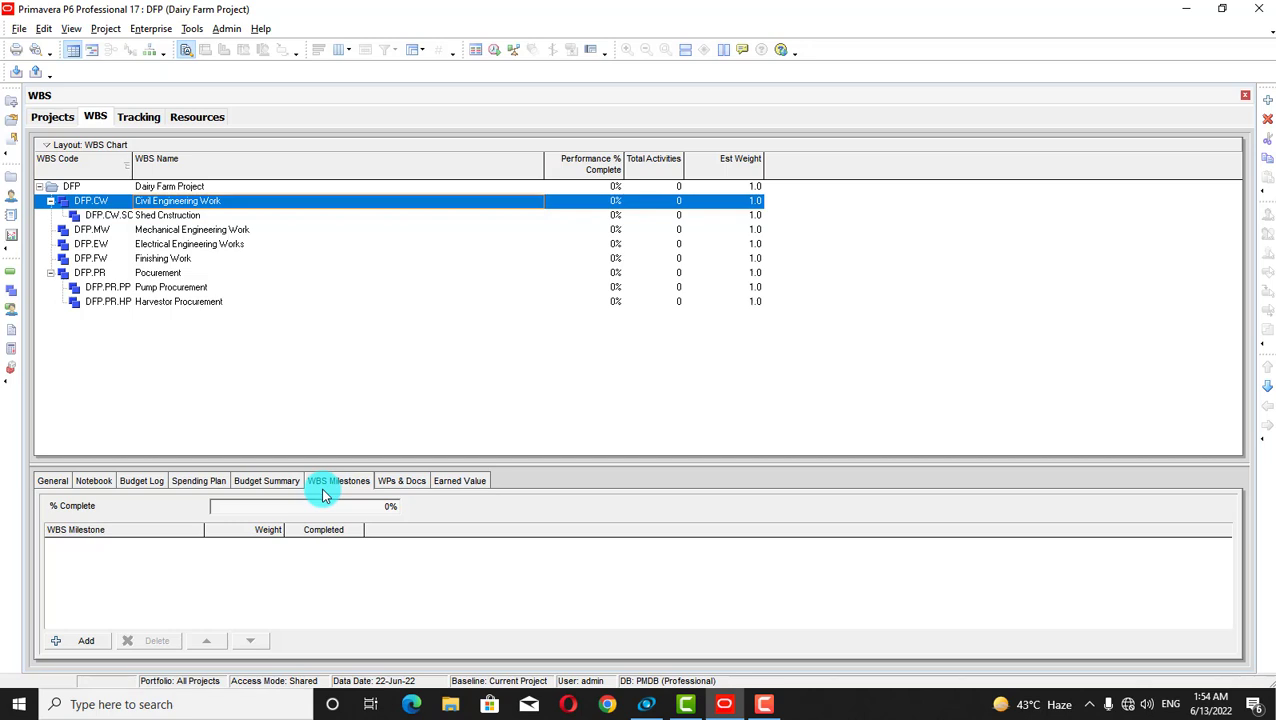
{"action": "left_click", "coordinate": [395, 483]}
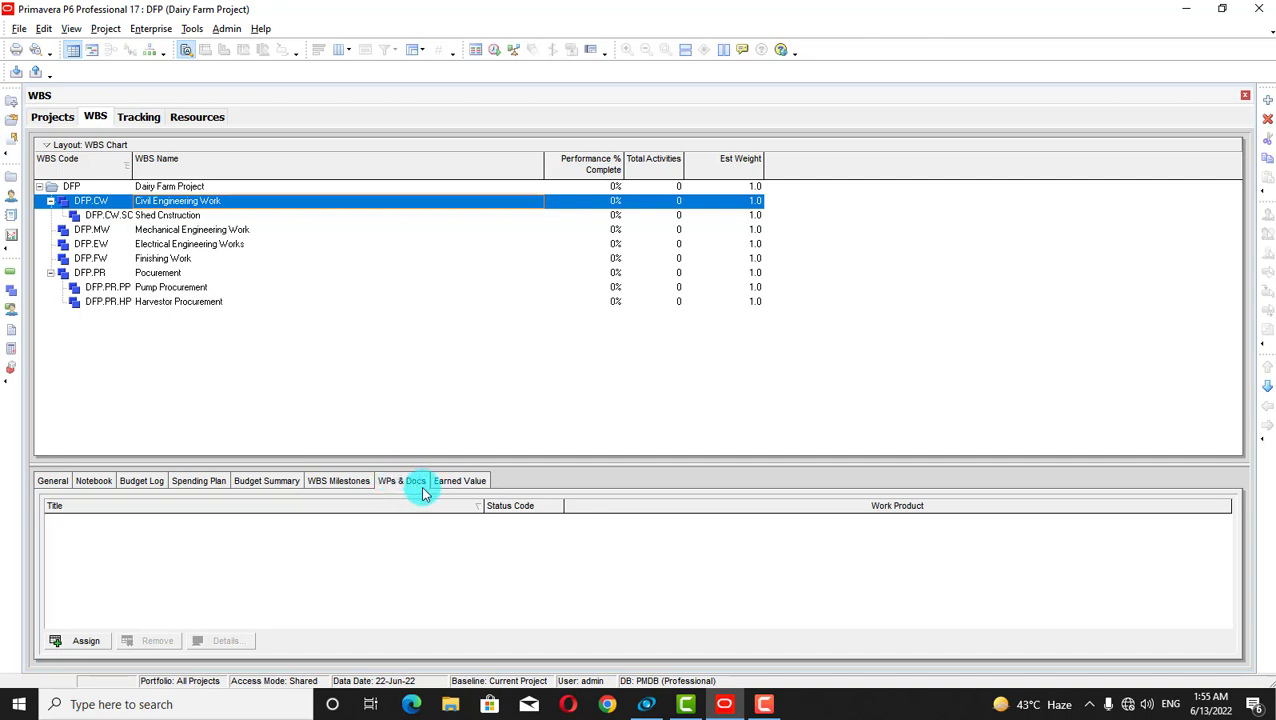
{"action": "left_click", "coordinate": [462, 484]}
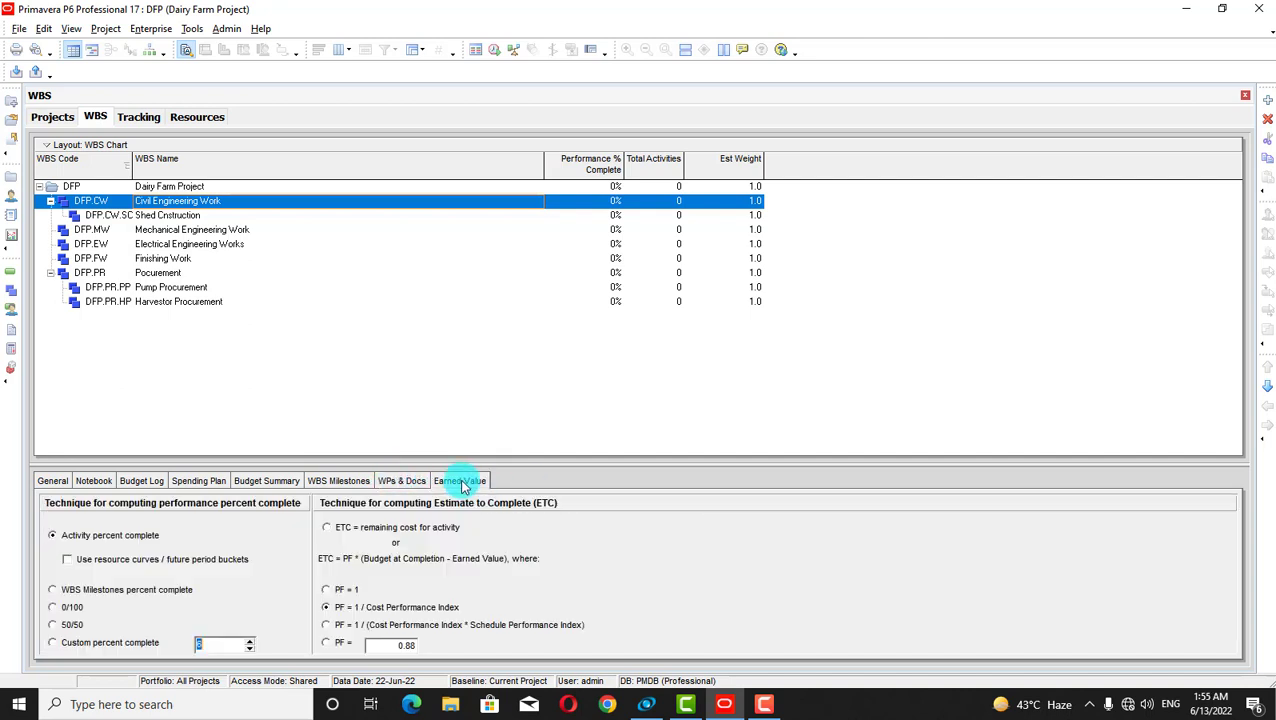